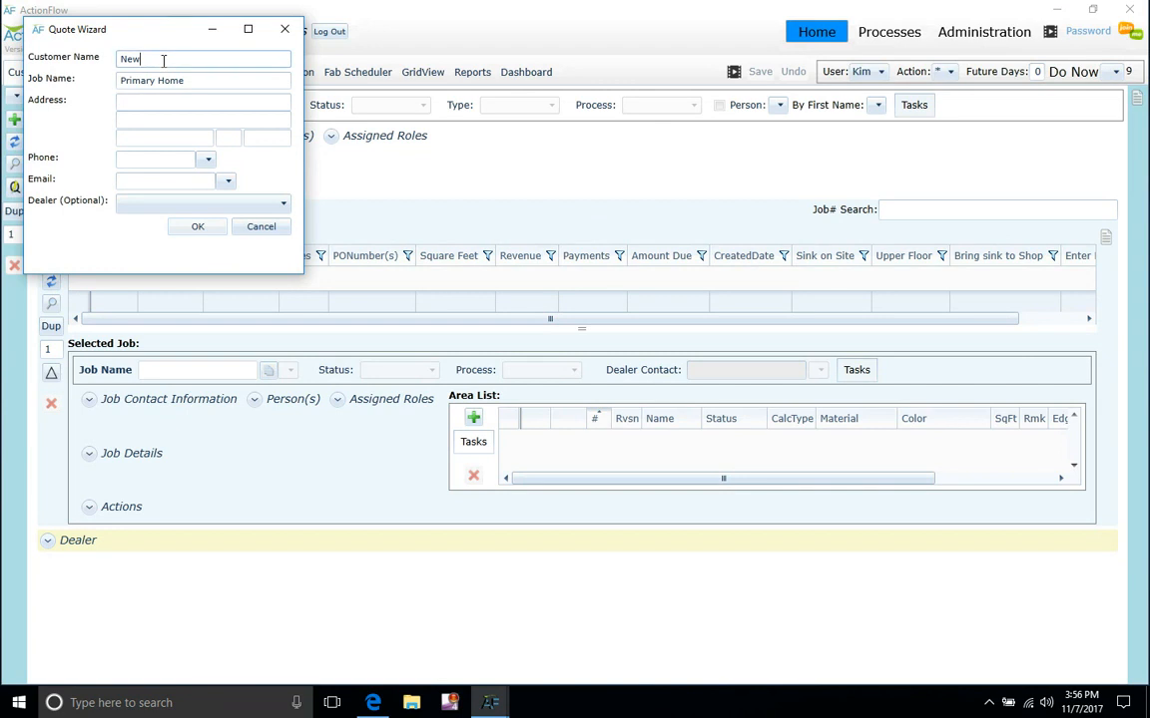
# Enter the customer's name, keep job name Primary Home, and create the Kitchen quote.
pyautogui.click(286, 206)
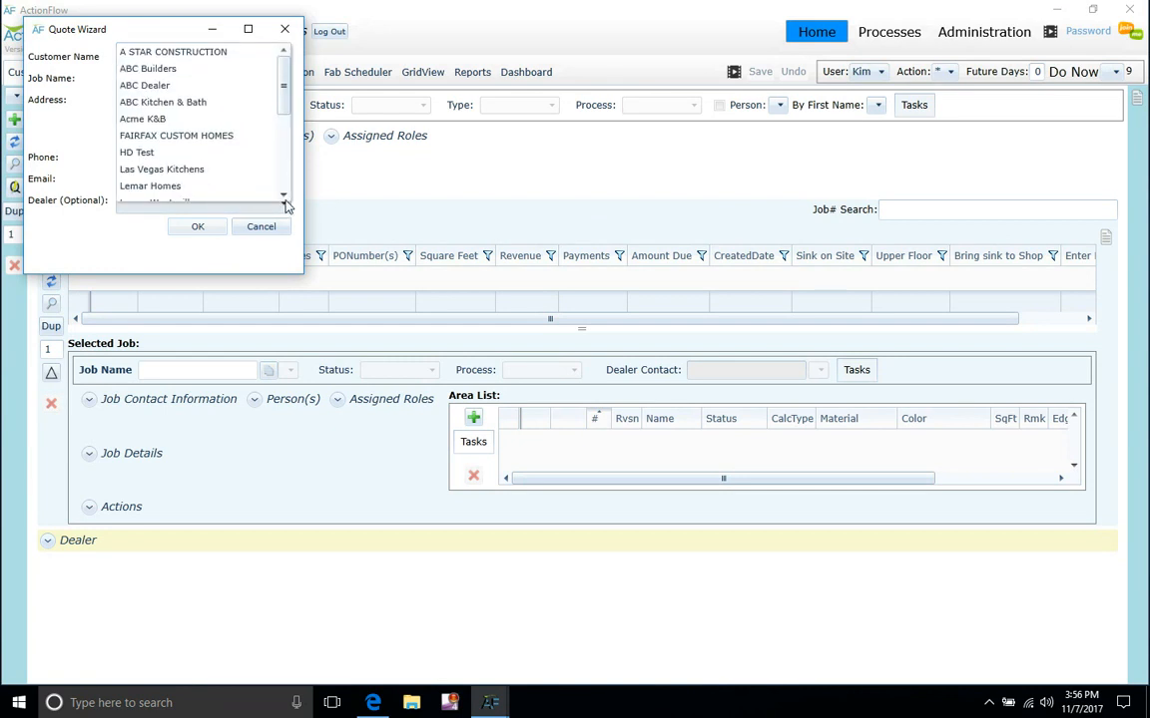
pyautogui.click(197, 227)
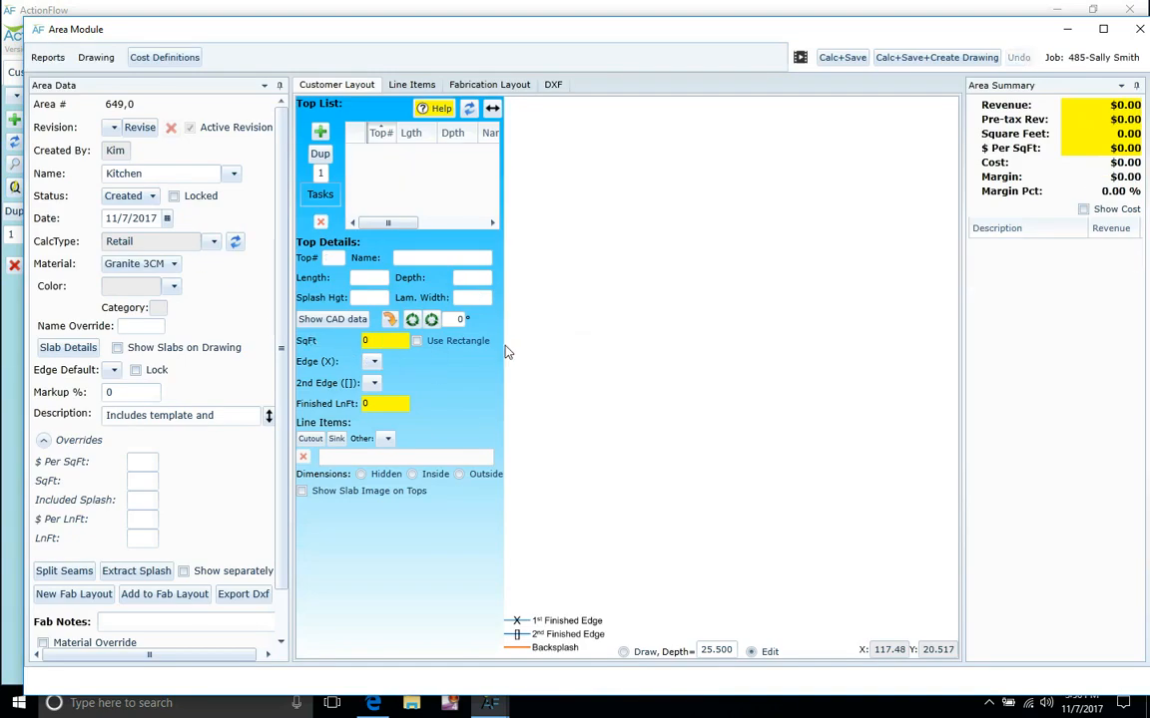
# Rename the area from Kitchen to Kitchen #1.
pyautogui.click(231, 175)
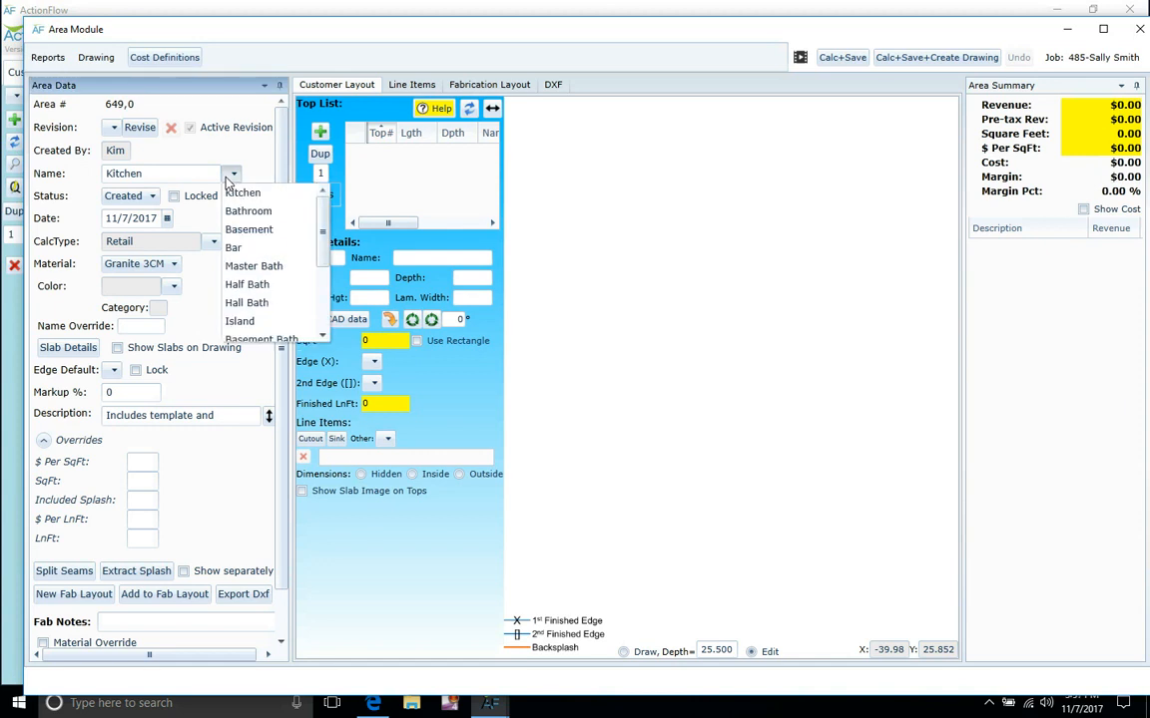
pyautogui.click(183, 177)
pyautogui.write('#1')
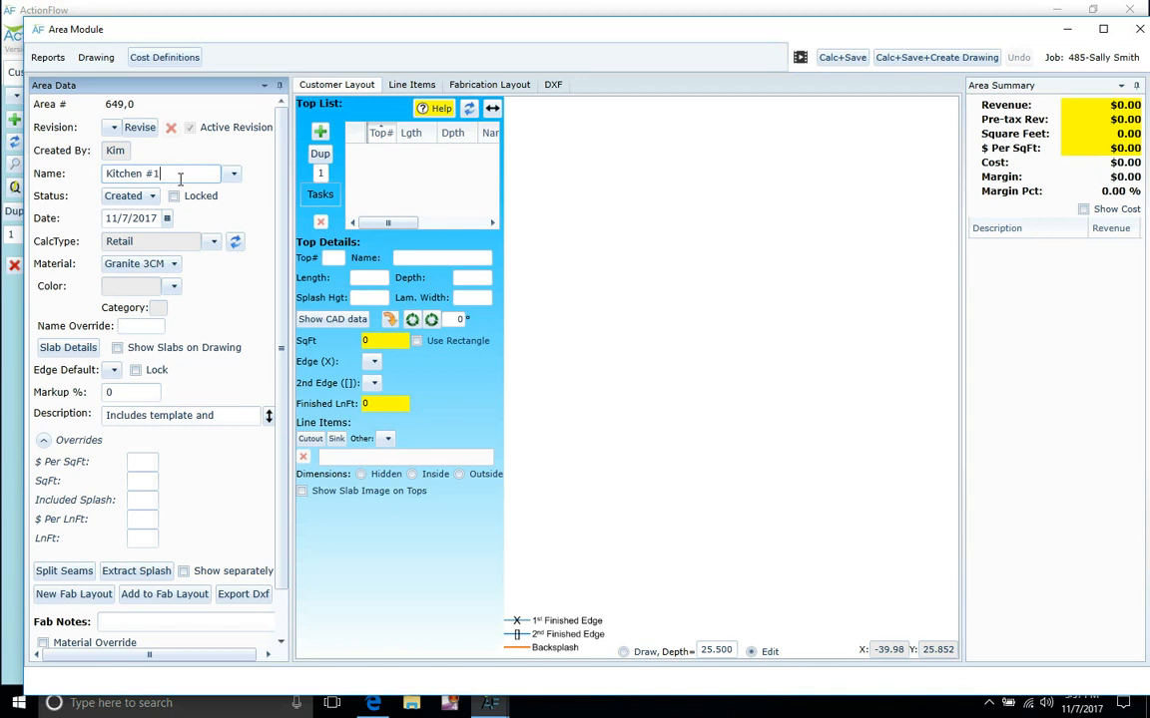
# Keep Retail pricing and set material Cambria 3CM, color Shirebrook 3CM, default edge Bevel.
pyautogui.click(207, 244)
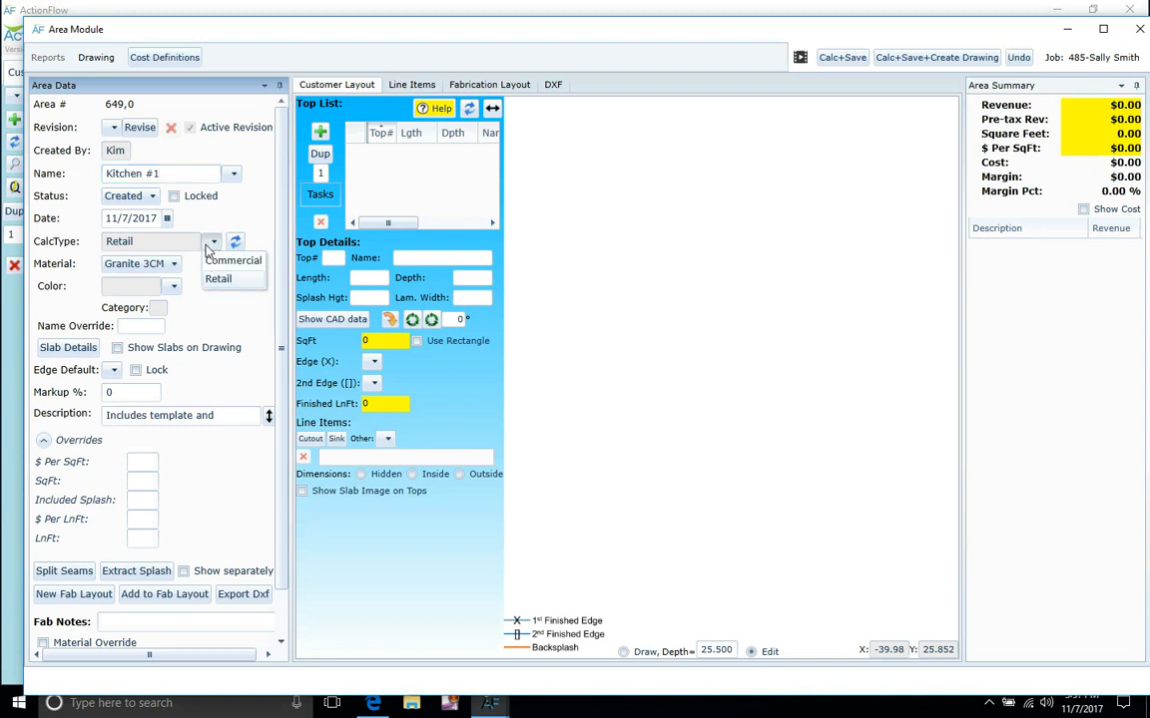
pyautogui.click(207, 244)
pyautogui.click(168, 263)
pyautogui.click(170, 283)
pyautogui.click(174, 287)
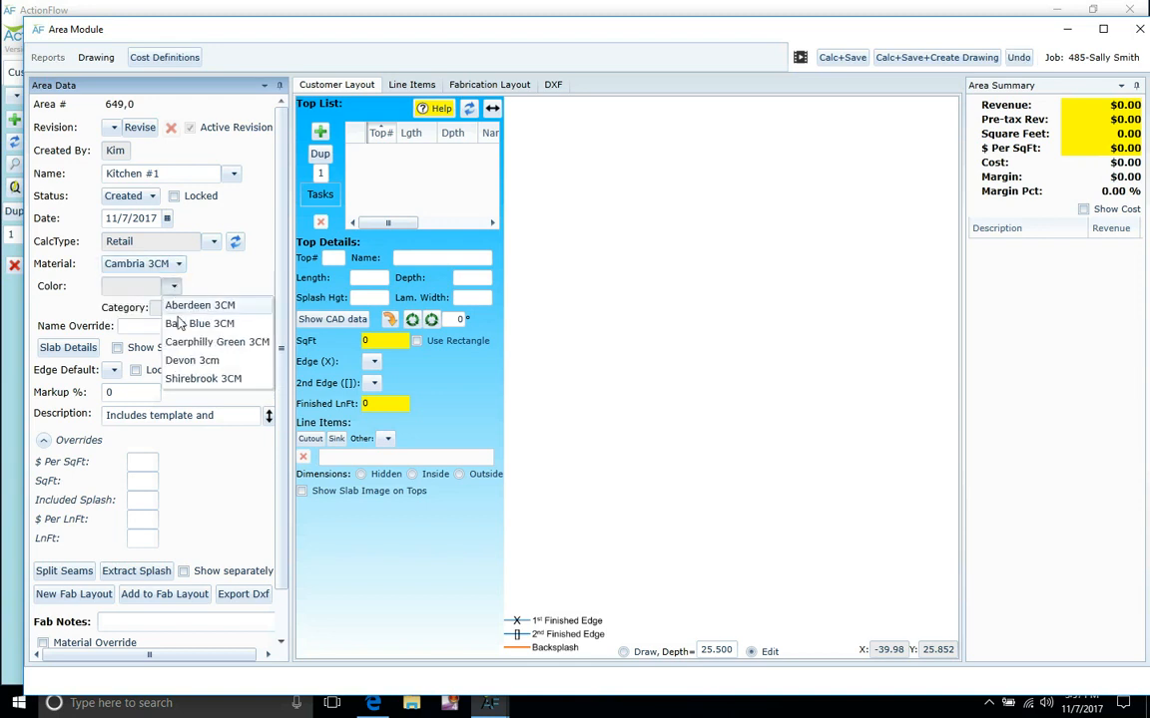
pyautogui.click(195, 380)
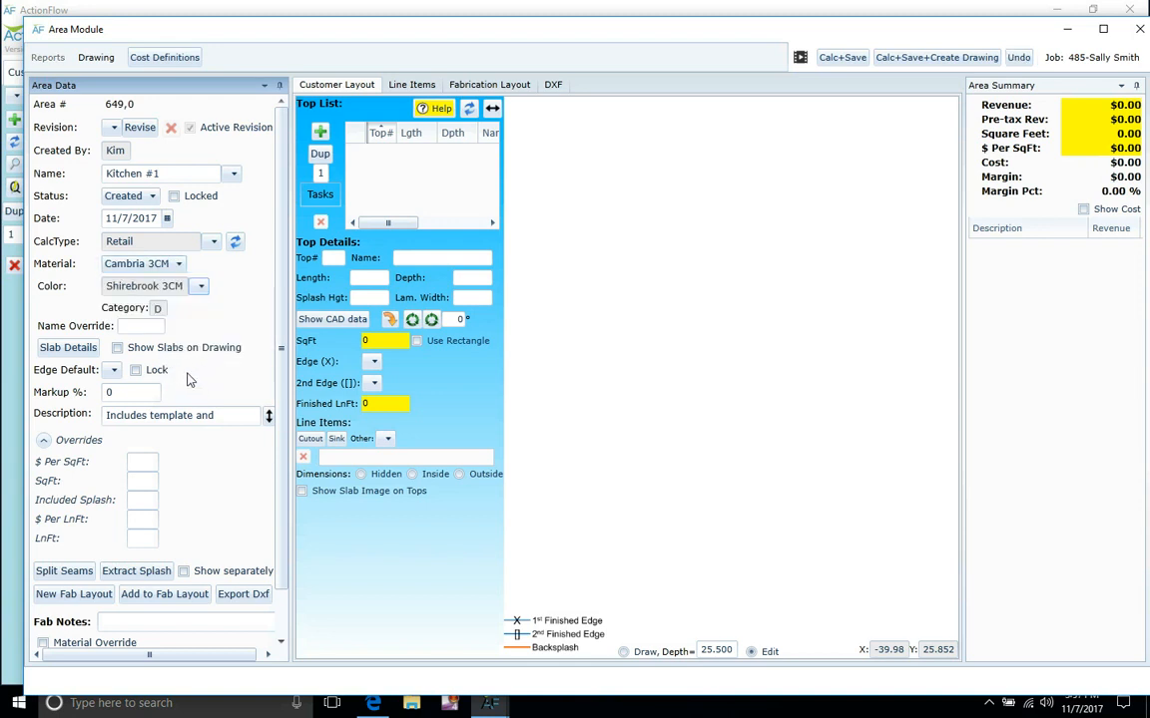
pyautogui.click(114, 370)
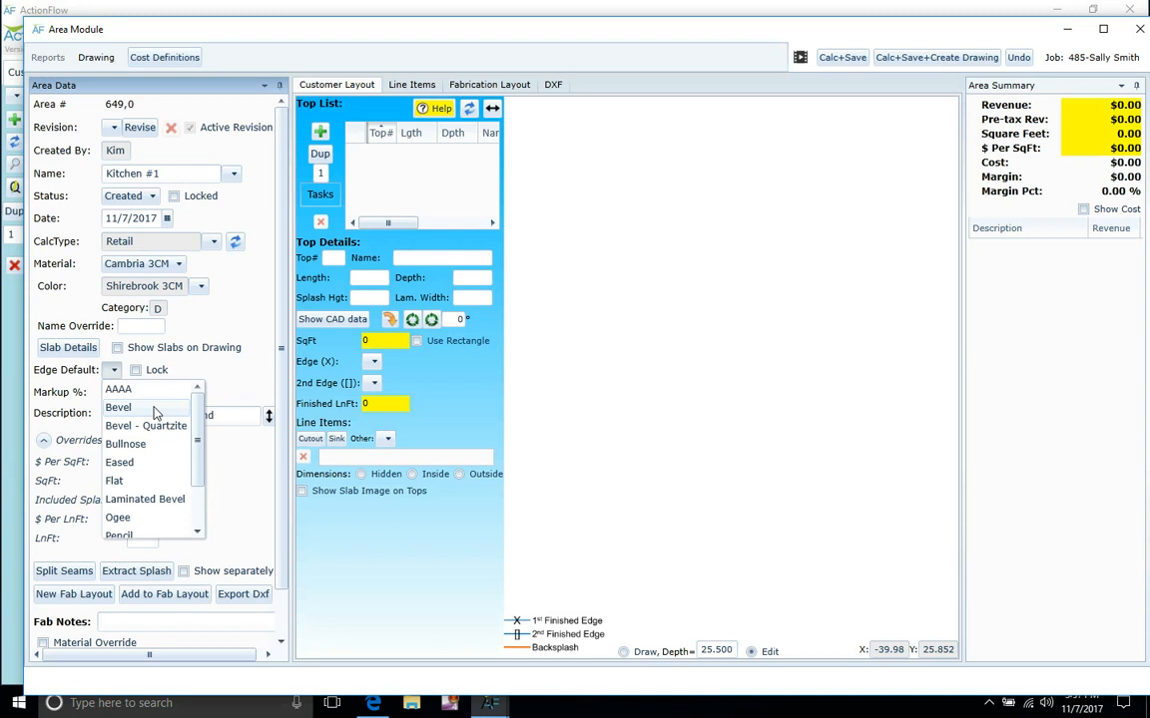
pyautogui.click(141, 407)
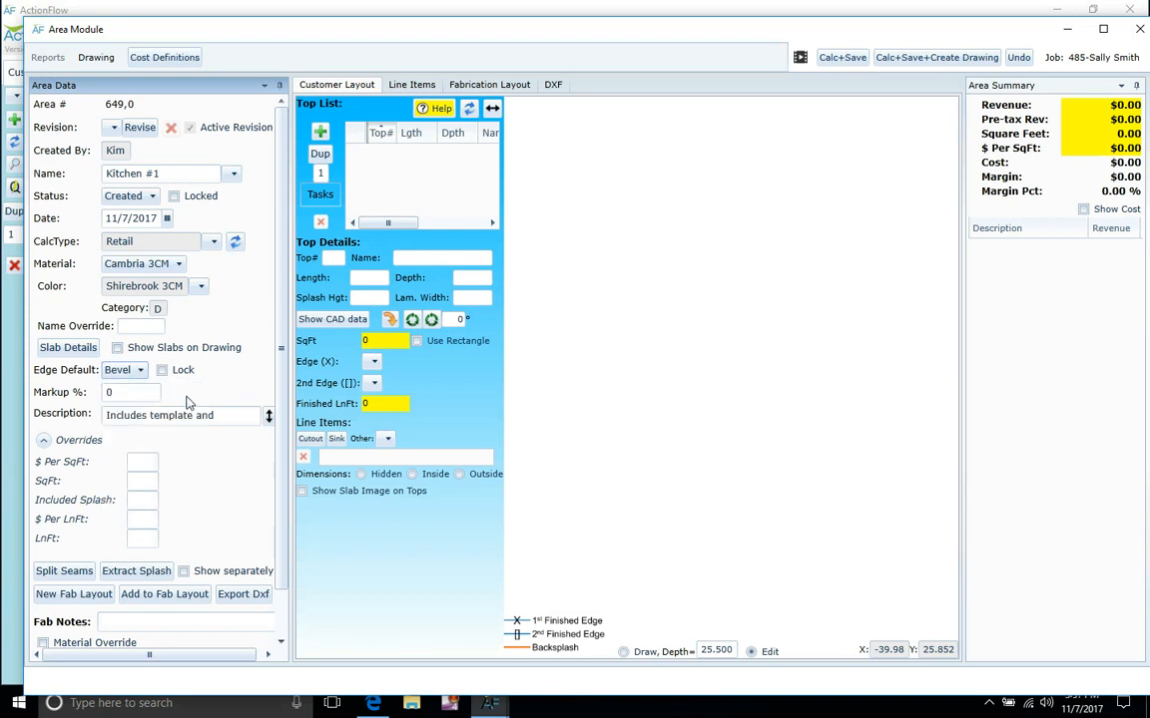
pyautogui.click(44, 441)
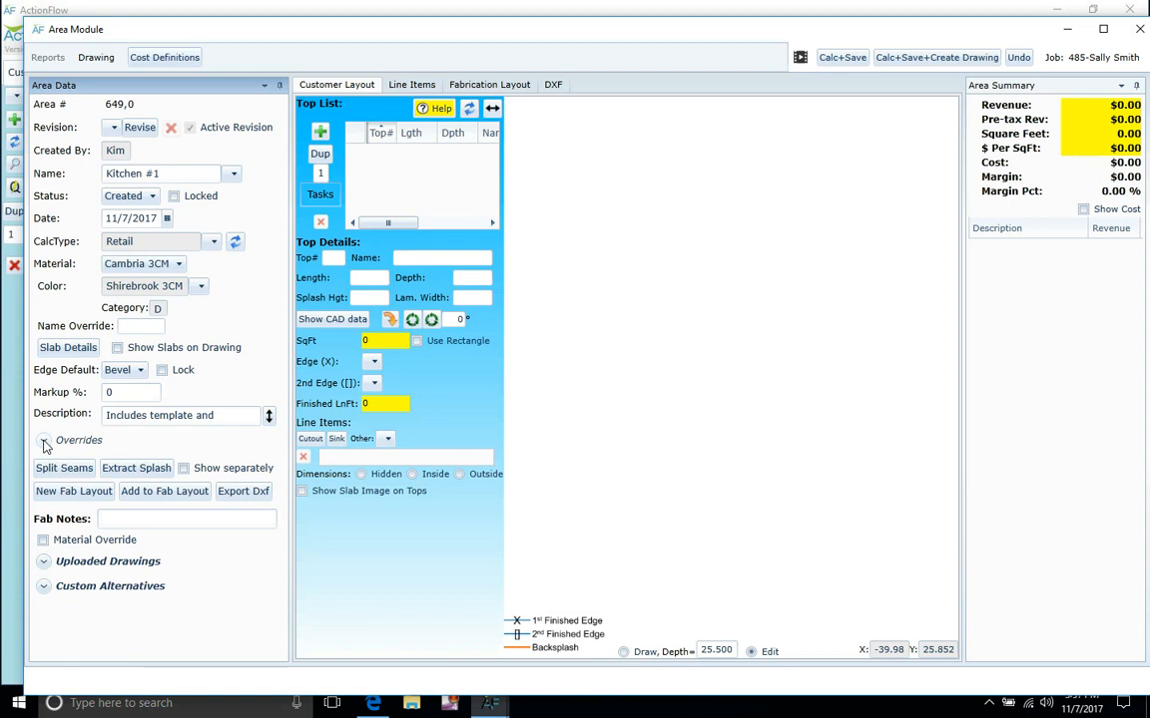
# Calc+Save a trial price with a 50 SqFt override, then delete the 50 again.
pyautogui.click(44, 441)
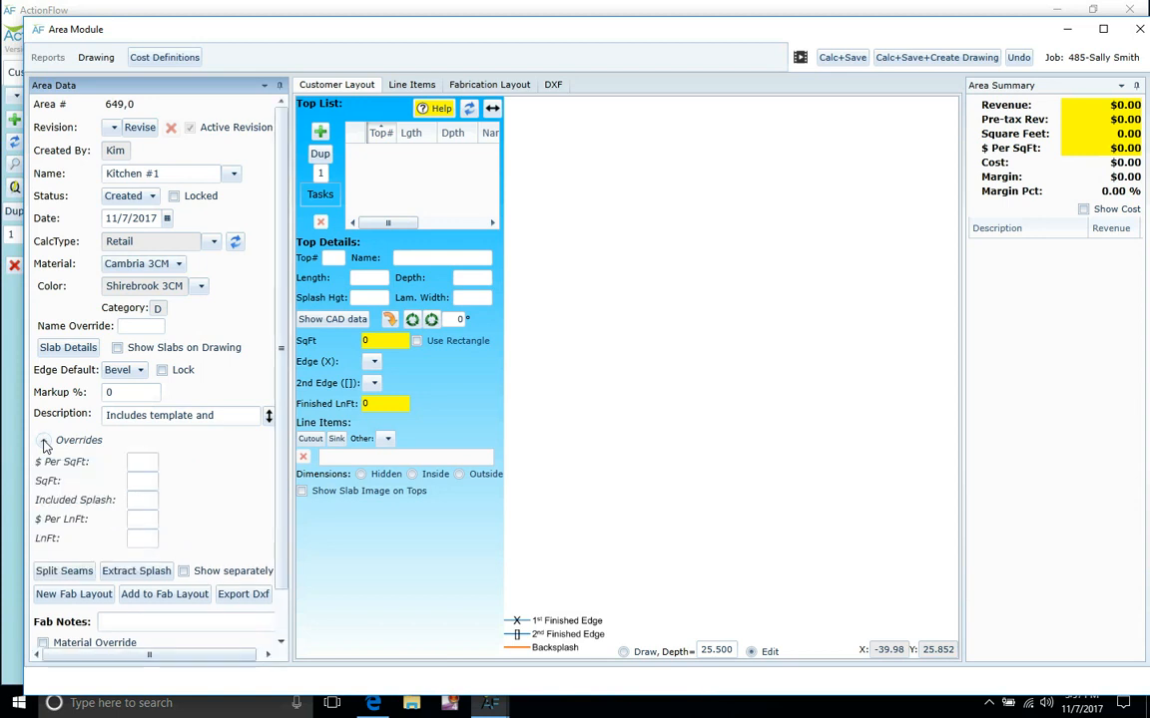
pyautogui.click(139, 483)
pyautogui.write('50')
pyautogui.press('Tab')
pyautogui.click(844, 58)
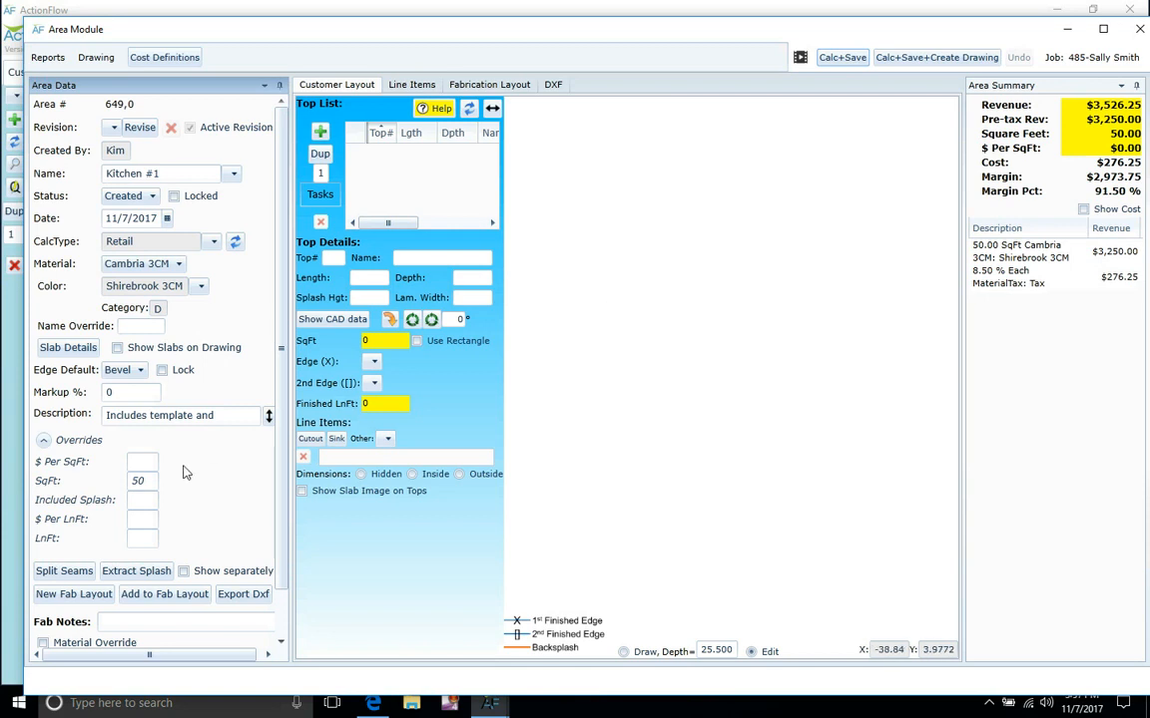
pyautogui.doubleClick(148, 481)
pyautogui.press('BackSpace')
# Add top #1 with length 75, giving a 75 by 25.50 rectangle.
pyautogui.click(320, 133)
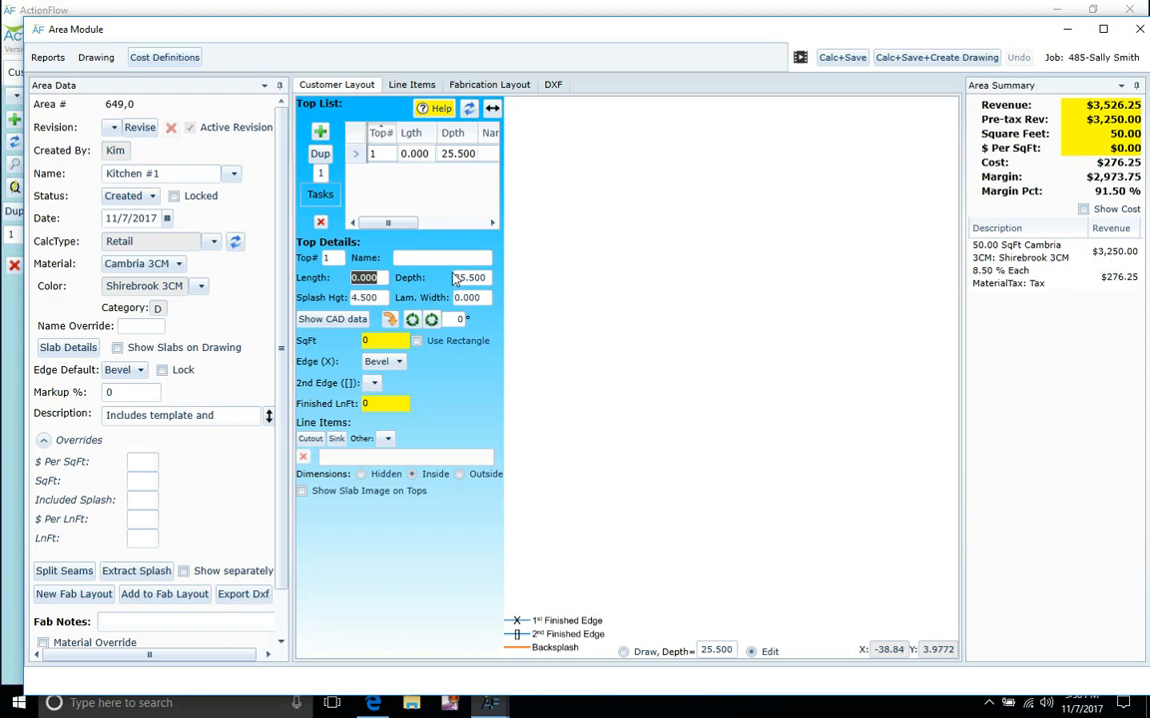
pyautogui.write('75')
pyautogui.press('Return')
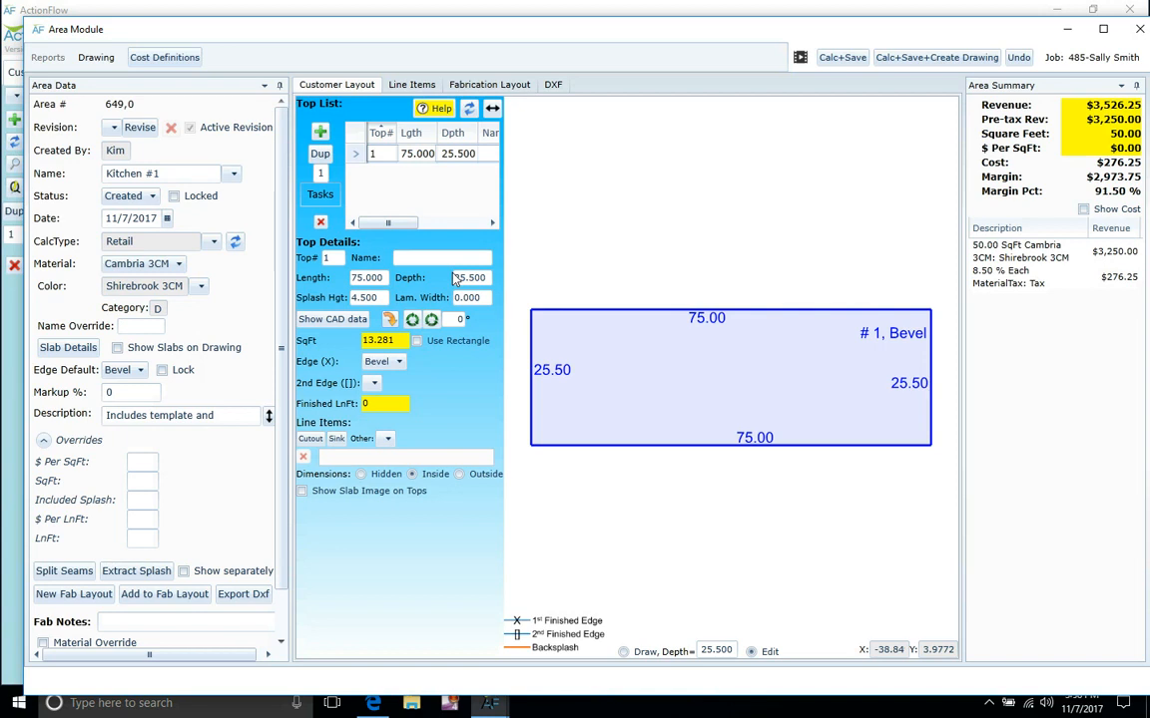
pyautogui.scroll(-3, 688, 245)
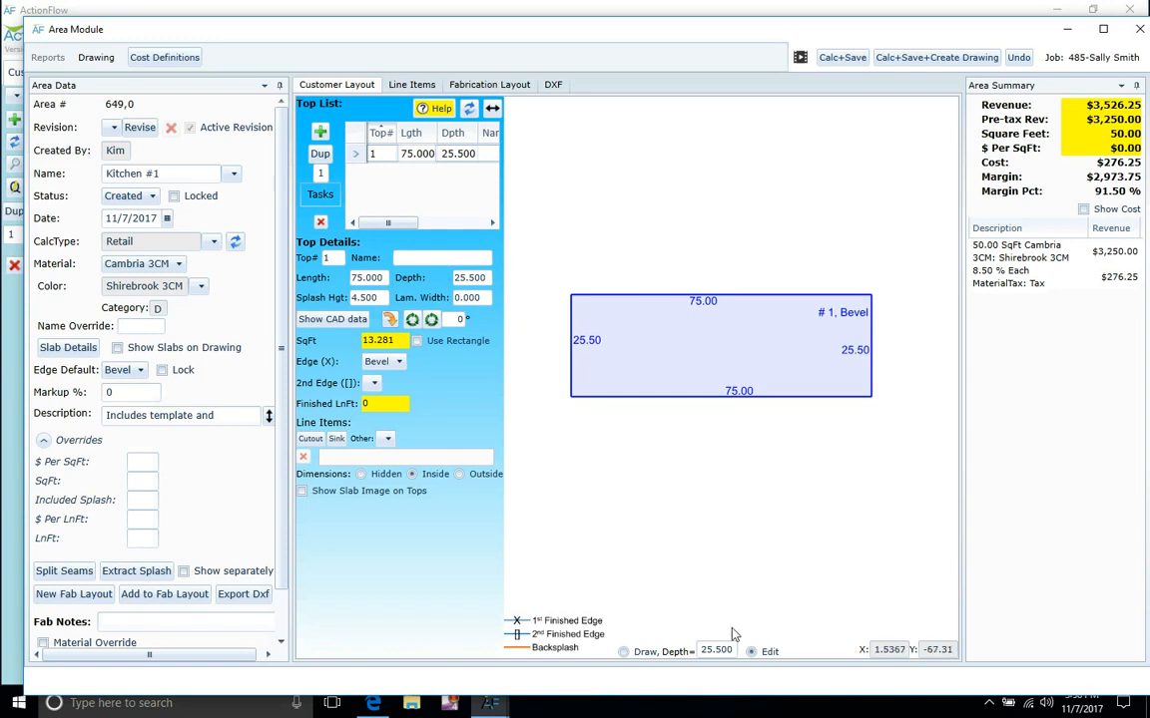
# Draw an L-shaped top #2, 52 by 47.25, below top #1.
pyautogui.click(621, 652)
pyautogui.moveTo(719, 609)
pyautogui.mouseDown()
pyautogui.moveTo(701, 467)
pyautogui.moveTo(696, 528)
pyautogui.mouseUp()
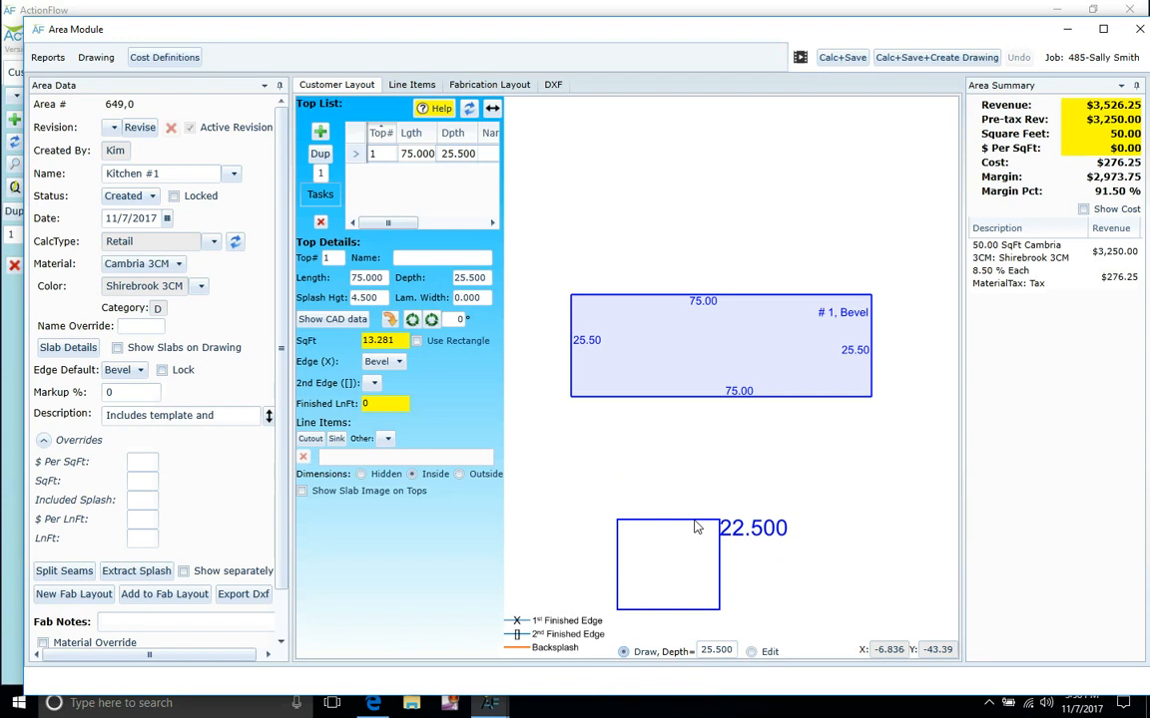
pyautogui.moveTo(696, 528)
pyautogui.mouseDown()
pyautogui.moveTo(688, 465)
pyautogui.moveTo(691, 550)
pyautogui.moveTo(690, 487)
pyautogui.moveTo(691, 511)
pyautogui.mouseUp()
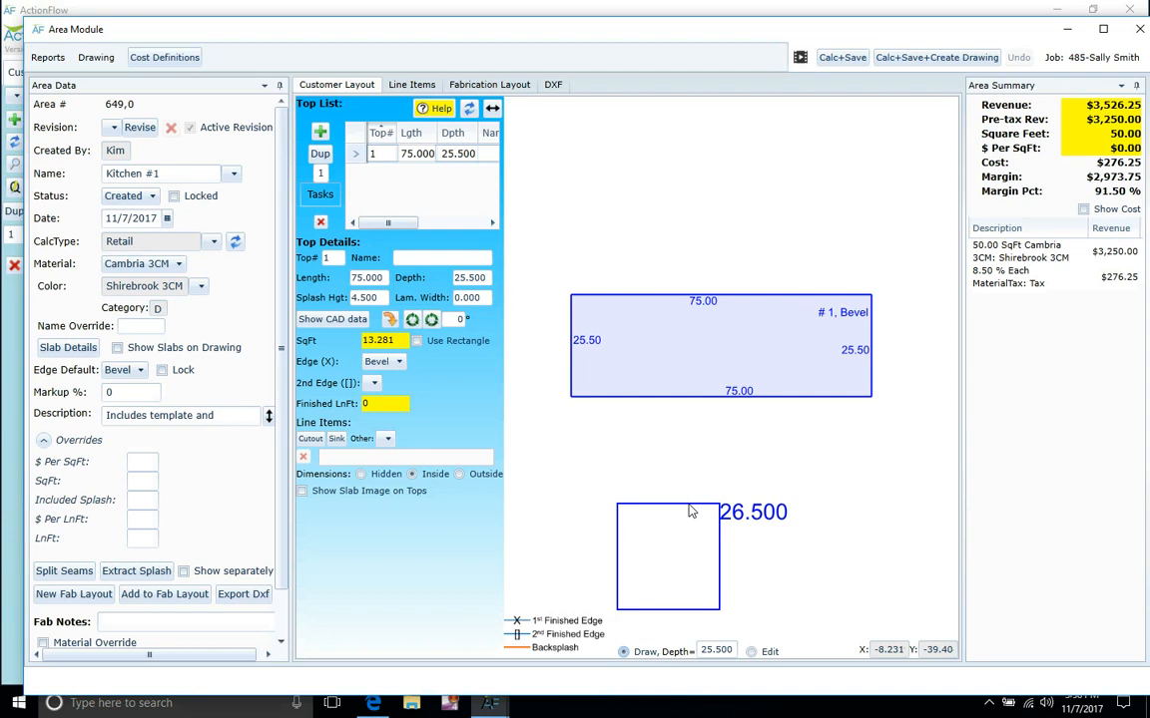
pyautogui.moveTo(692, 512)
pyautogui.mouseDown()
pyautogui.moveTo(773, 507)
pyautogui.moveTo(846, 526)
pyautogui.moveTo(841, 571)
pyautogui.moveTo(878, 599)
pyautogui.moveTo(868, 678)
pyautogui.moveTo(828, 469)
pyautogui.moveTo(798, 389)
pyautogui.moveTo(662, 365)
pyautogui.moveTo(587, 404)
pyautogui.moveTo(559, 404)
pyautogui.moveTo(723, 386)
pyautogui.moveTo(656, 347)
pyautogui.moveTo(681, 361)
pyautogui.moveTo(746, 469)
pyautogui.moveTo(743, 499)
pyautogui.moveTo(719, 504)
pyautogui.moveTo(783, 499)
pyautogui.mouseUp()
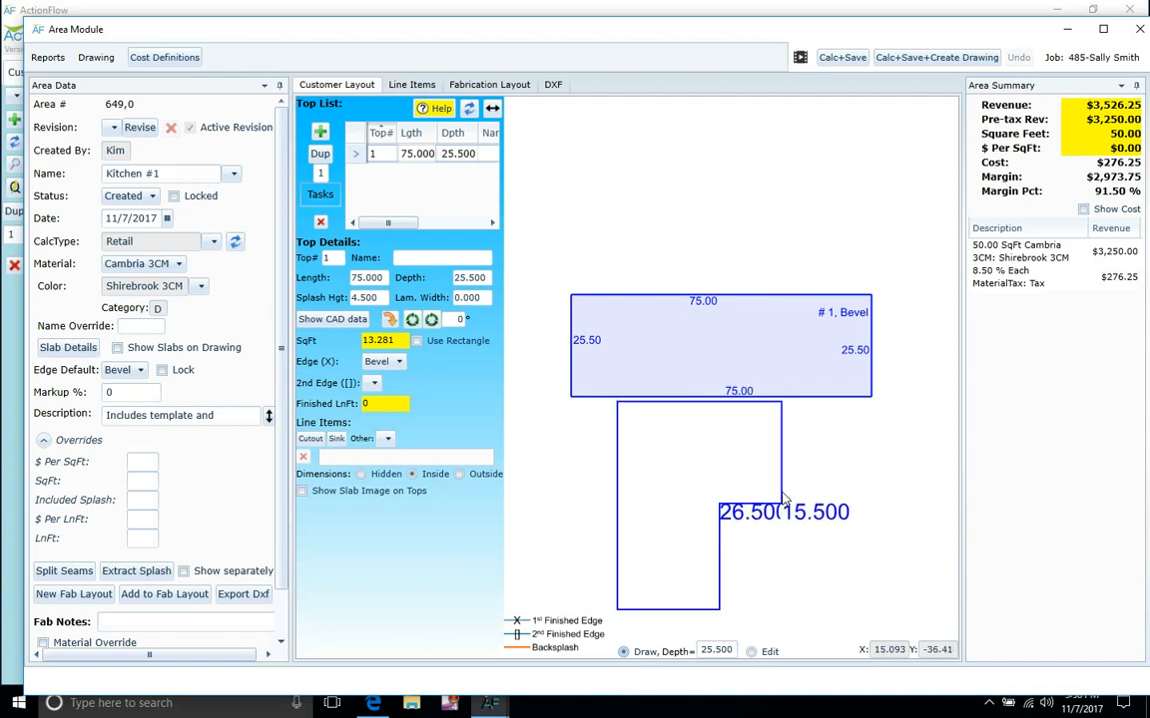
pyautogui.moveTo(783, 499); pyautogui.dragTo(808, 500)
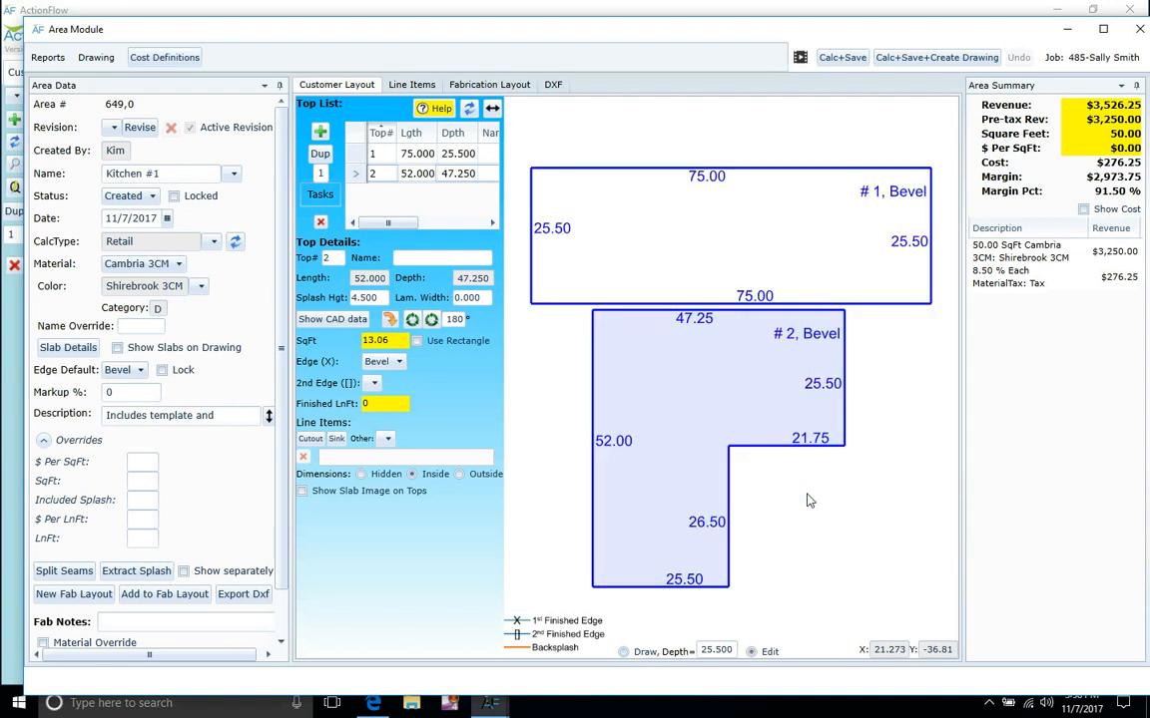
# Change top #2's 52.00 side to 60 and its 34.50 inner side to 35.
pyautogui.click(873, 537)
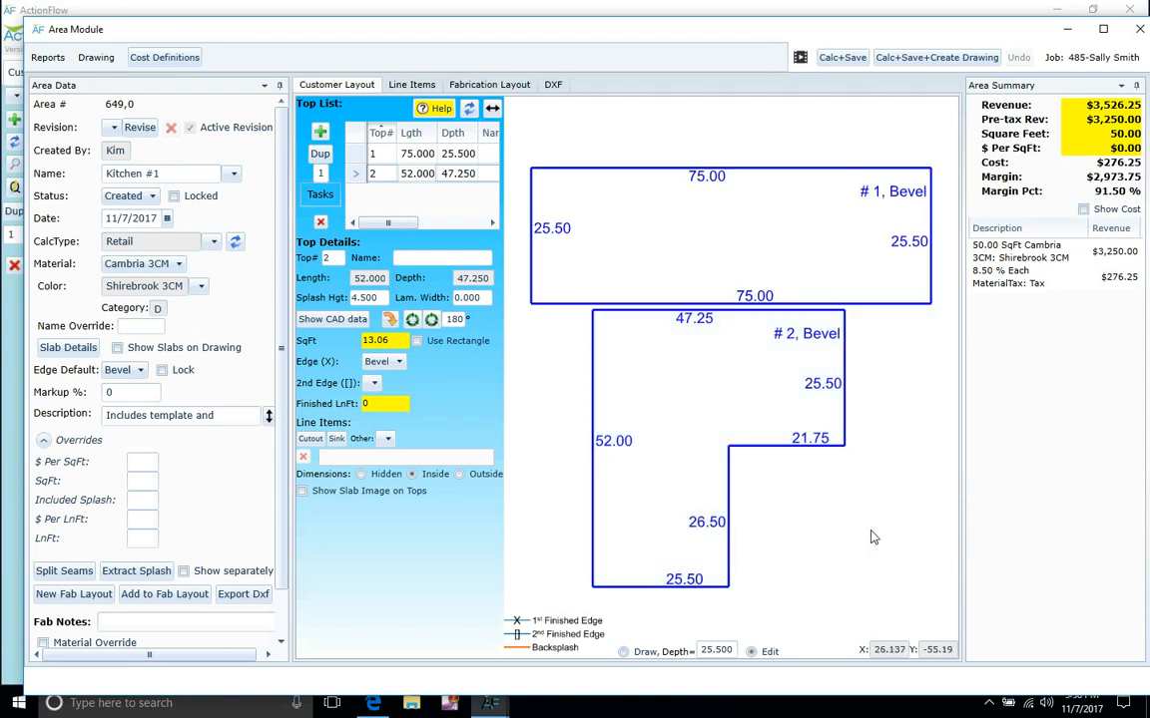
pyautogui.click(613, 442)
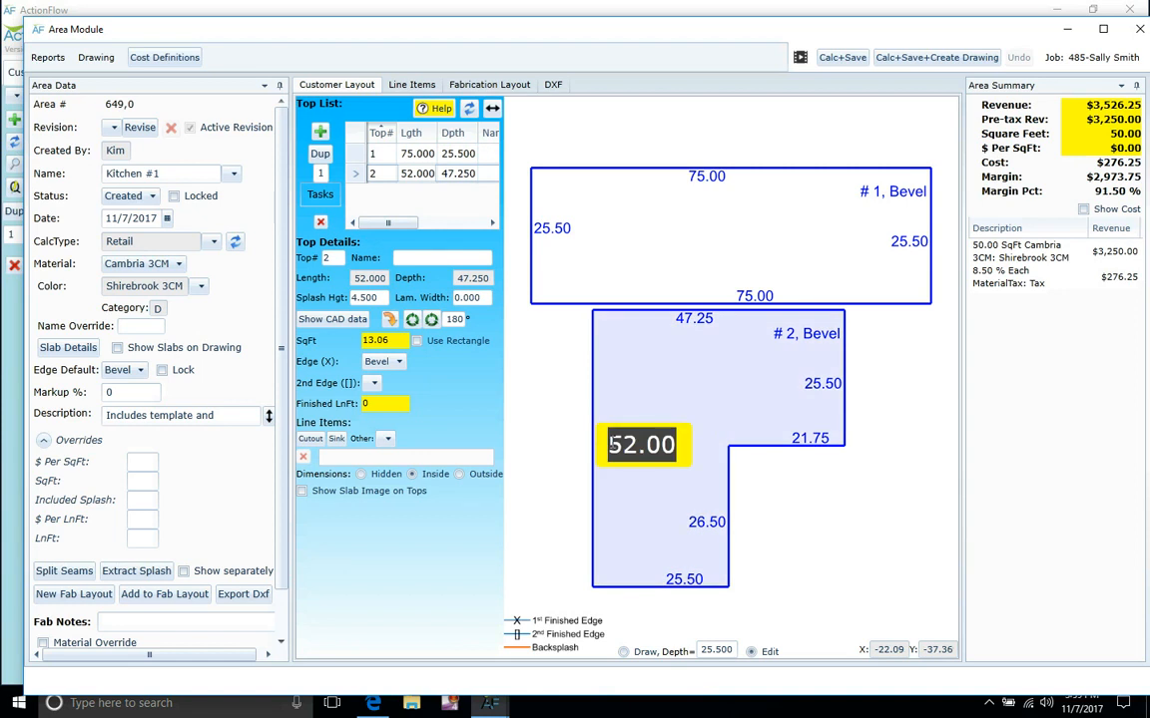
pyautogui.write('60')
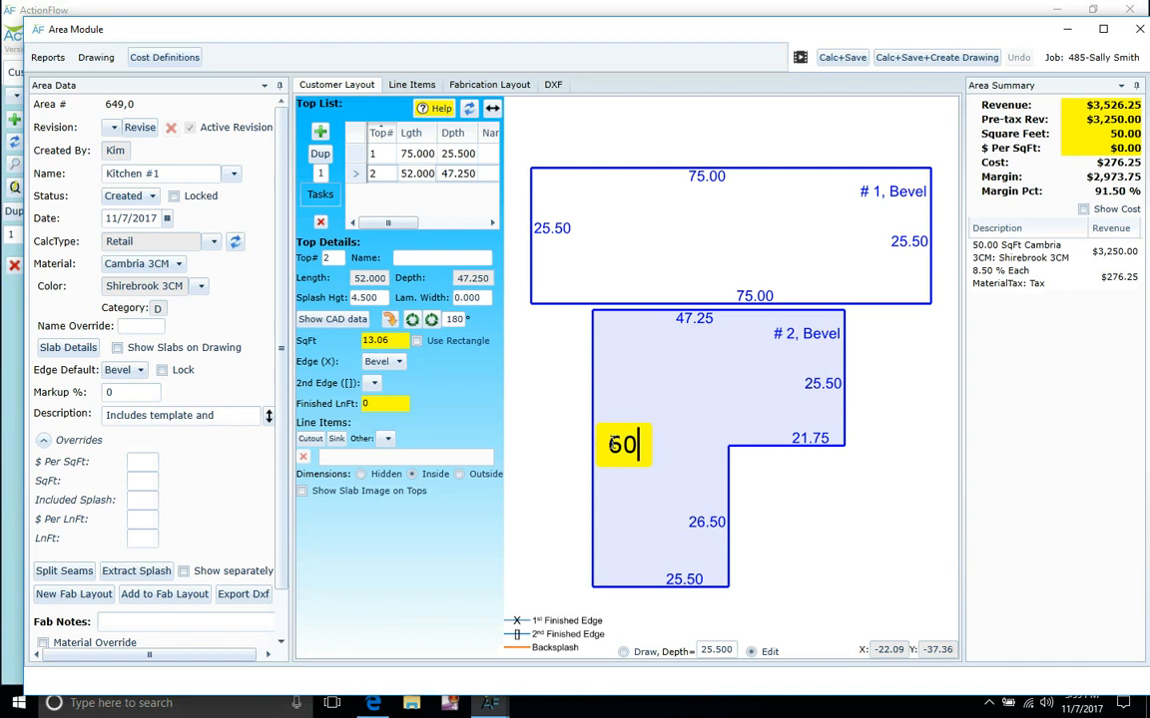
pyautogui.press('Tab')
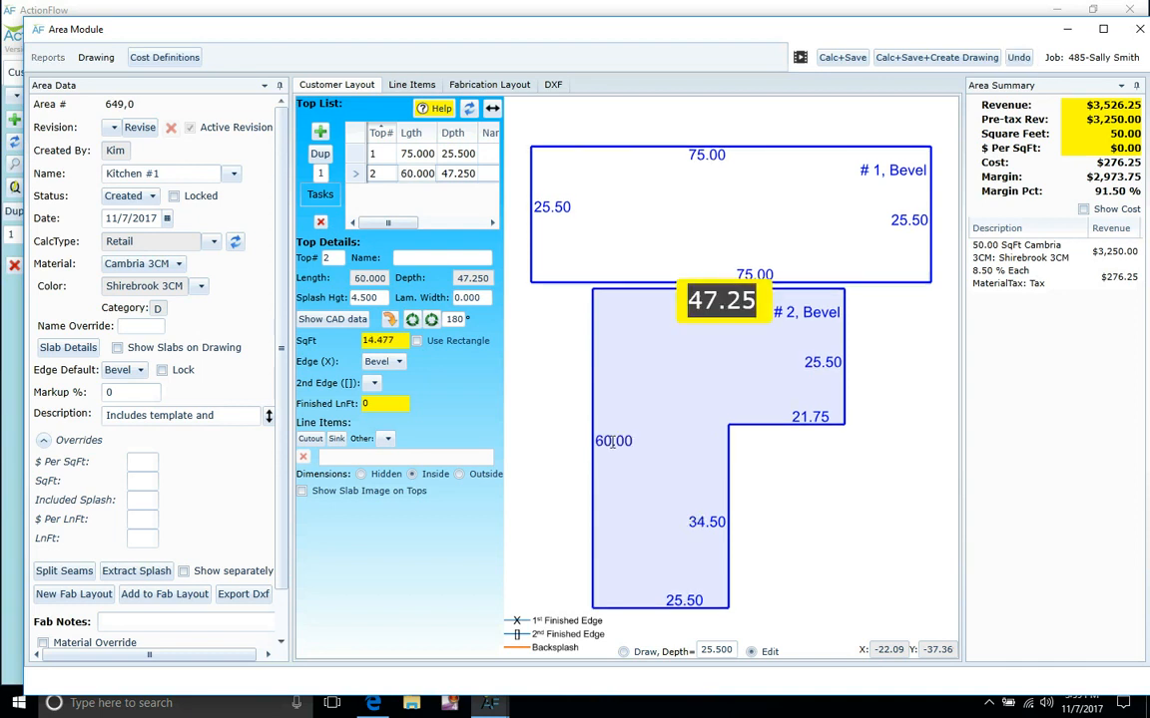
pyautogui.press('Tab')
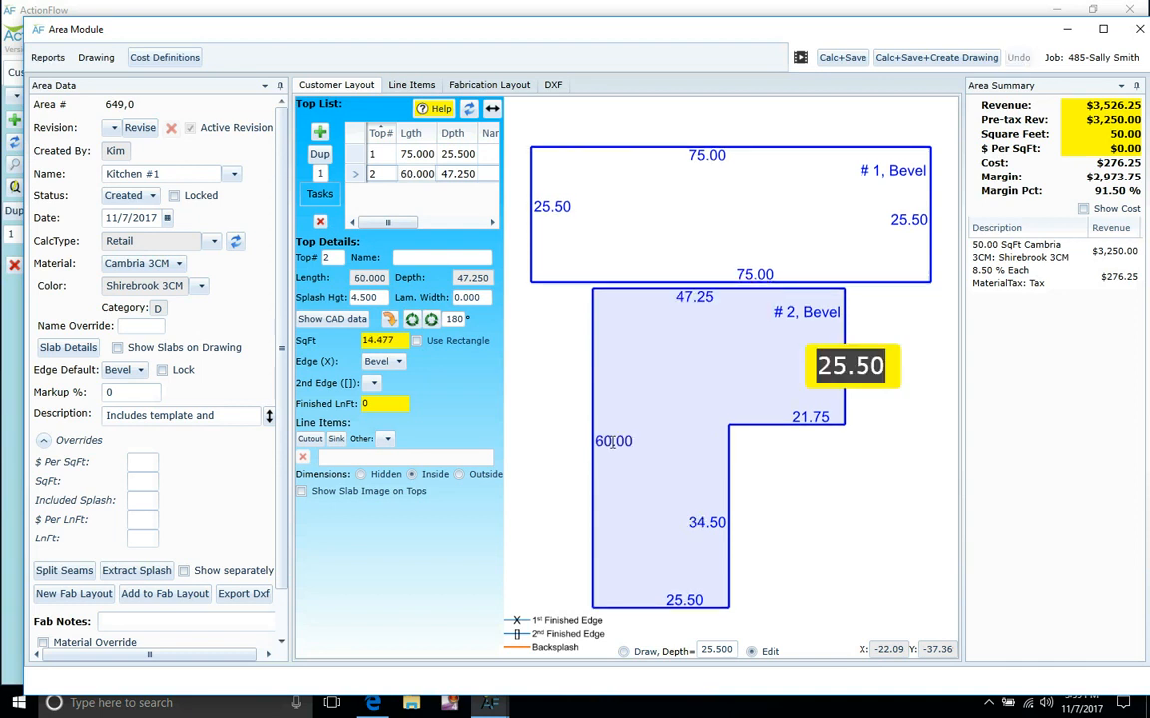
pyautogui.press('Tab')
pyautogui.press('Tab')
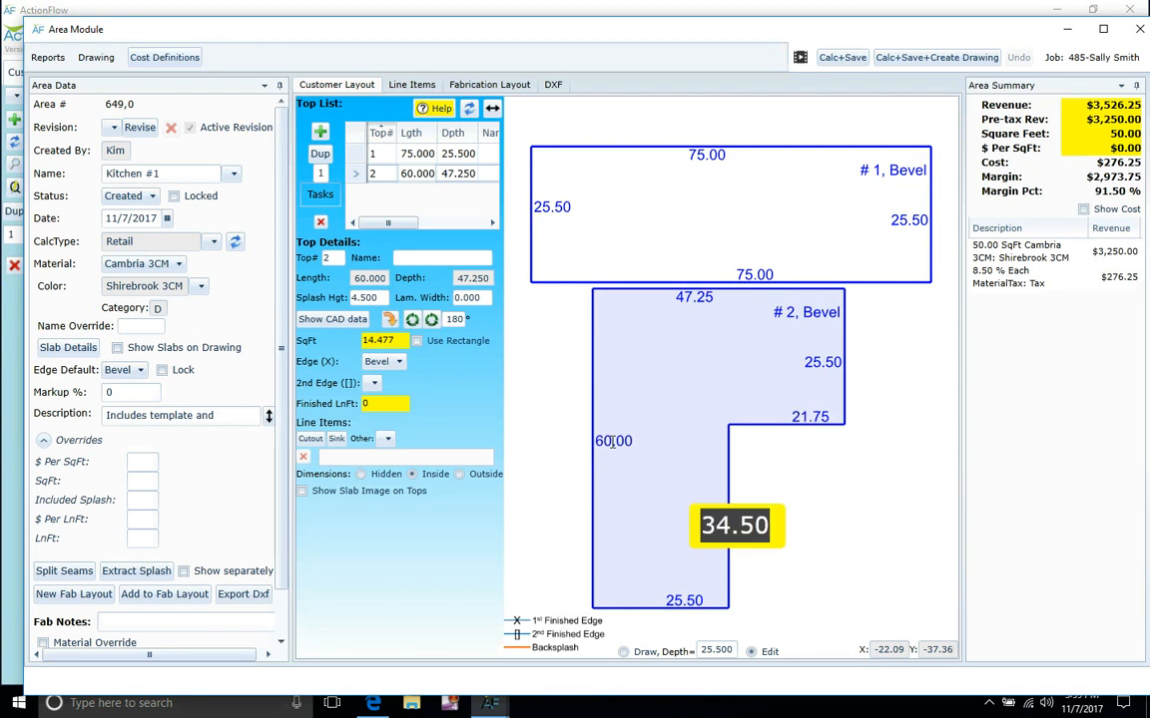
pyautogui.write('35')
pyautogui.press('Return')
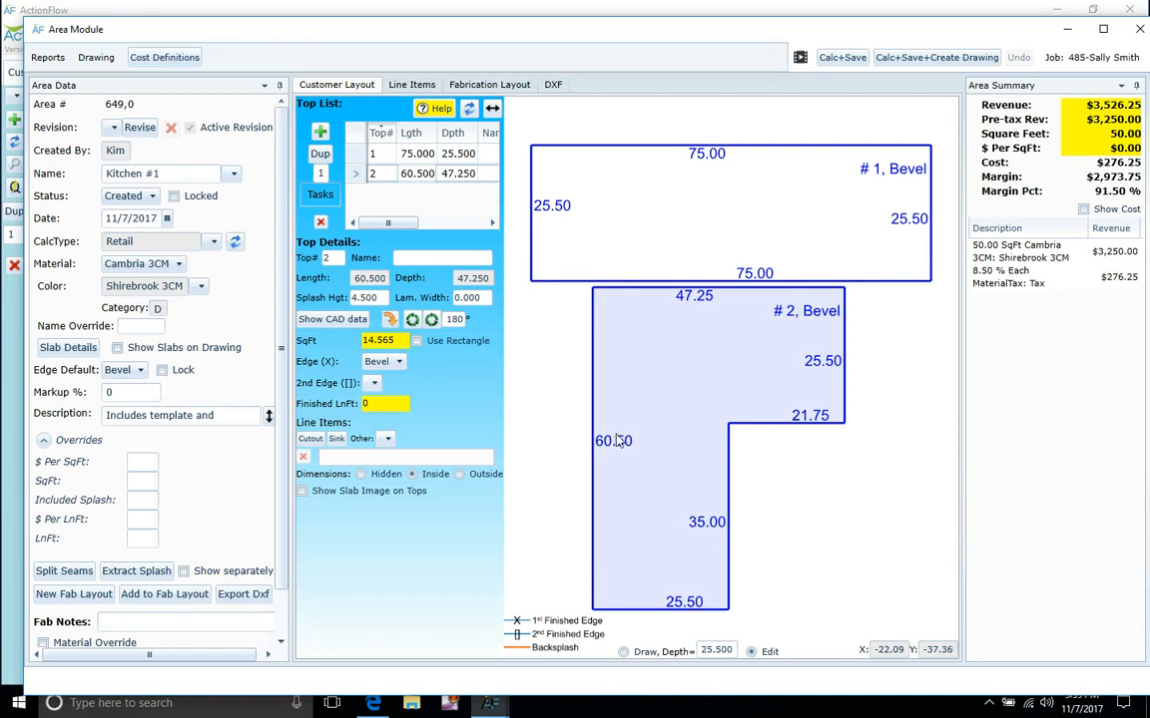
pyautogui.click(744, 192)
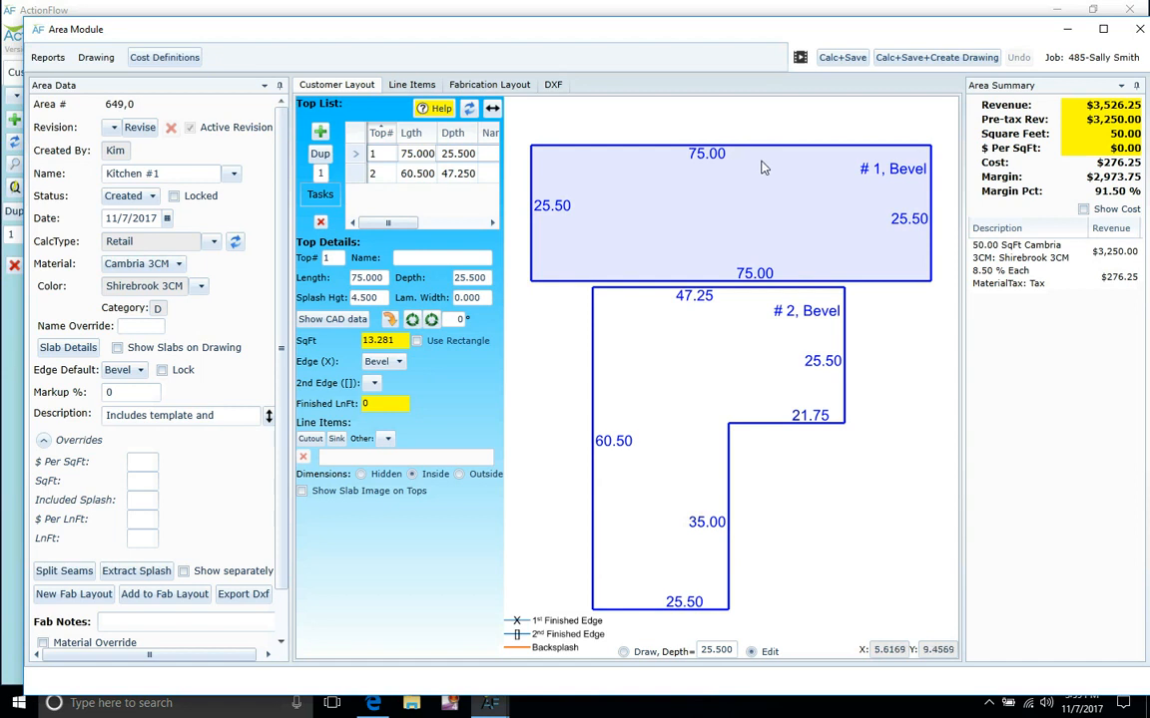
# Make top #1's back edge a 4.5 backsplash.
pyautogui.click(763, 158)
pyautogui.click(763, 159)
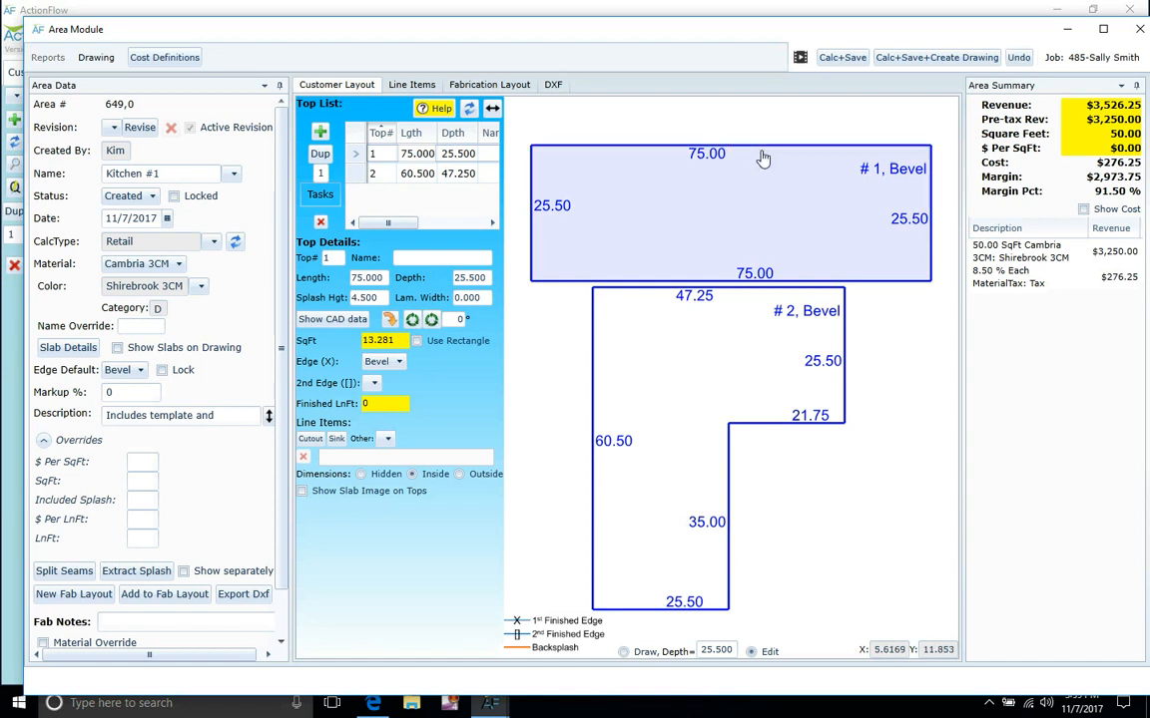
pyautogui.click(762, 159)
pyautogui.click(762, 159)
pyautogui.click(762, 158)
pyautogui.click(760, 162)
pyautogui.click(760, 162)
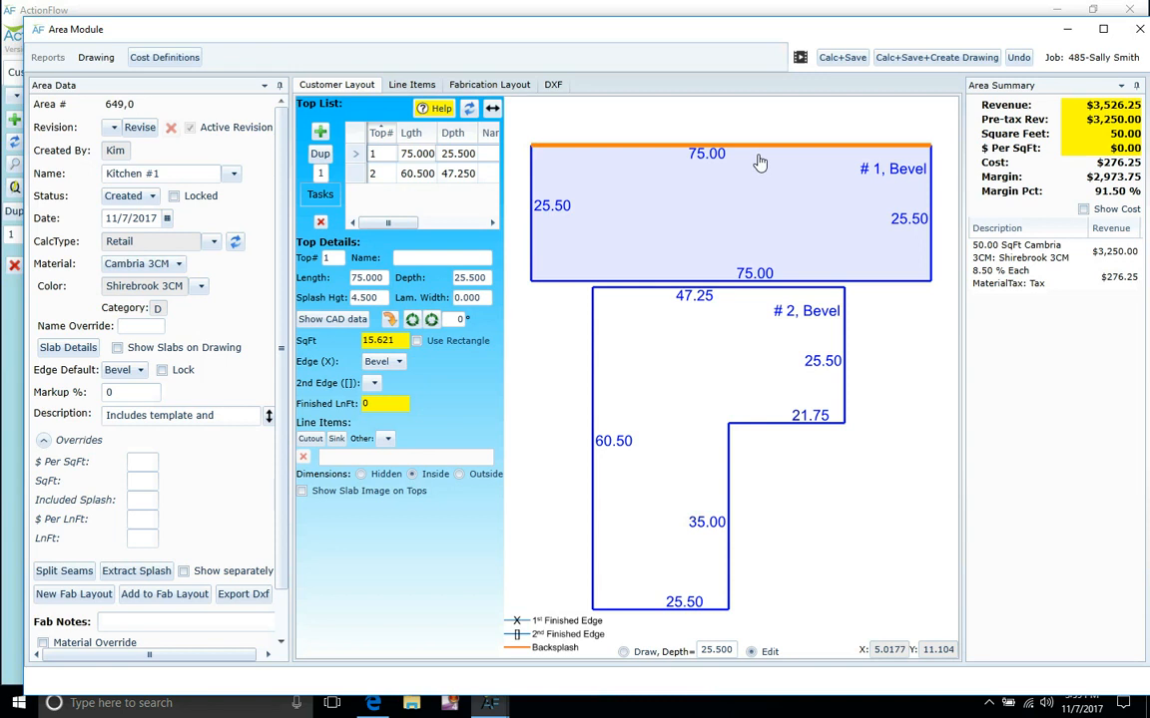
pyautogui.click(759, 162)
pyautogui.click(759, 161)
pyautogui.click(759, 161)
pyautogui.click(760, 162)
pyautogui.click(760, 162)
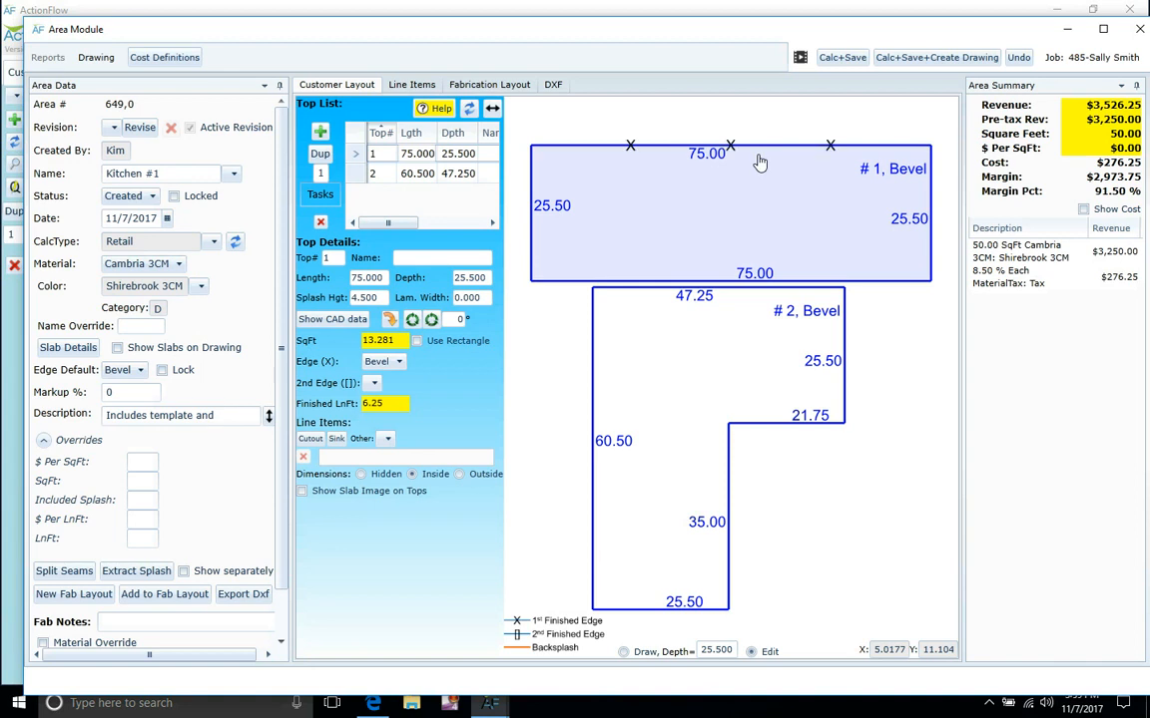
pyautogui.click(760, 160)
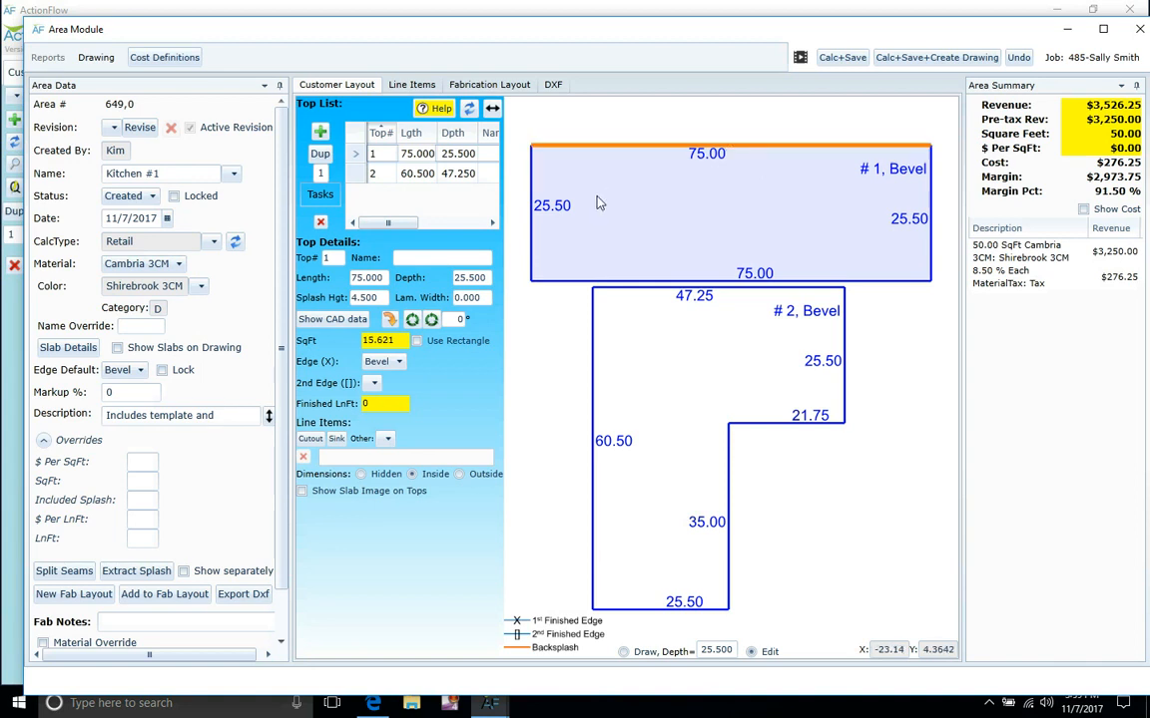
# Mark top #1's left end, front edge and right end as finished edges.
pyautogui.click(537, 241)
pyautogui.click(654, 261)
pyautogui.click(929, 218)
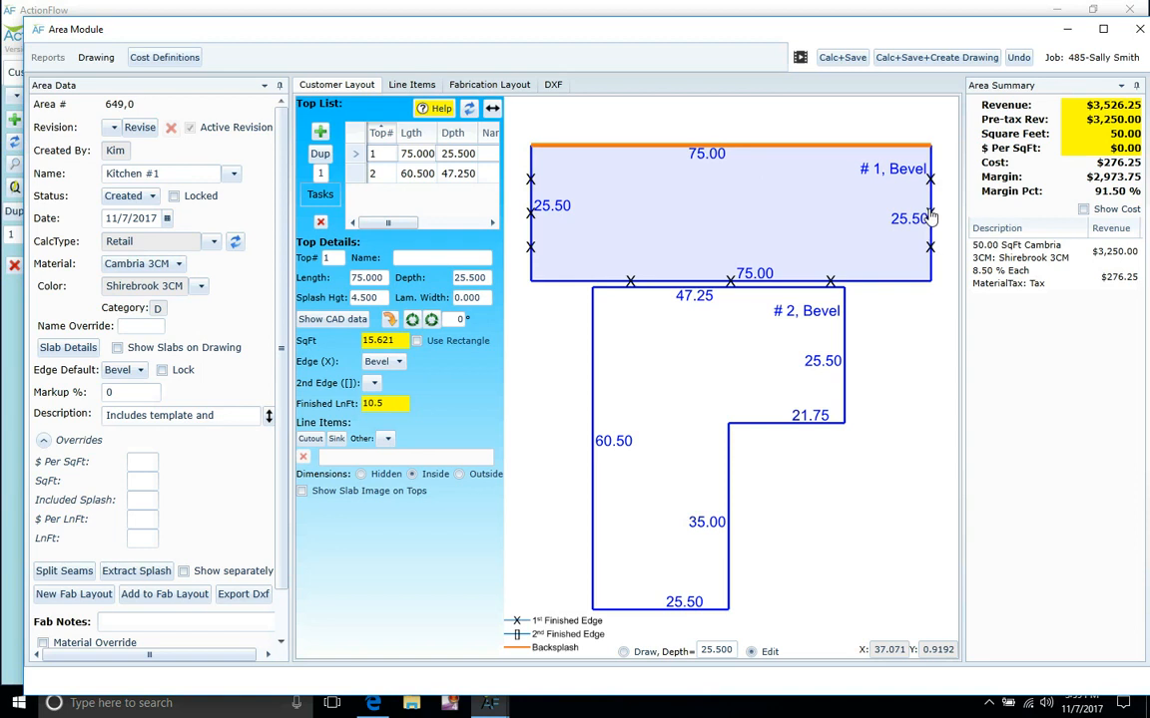
pyautogui.scroll(-5, 929, 218)
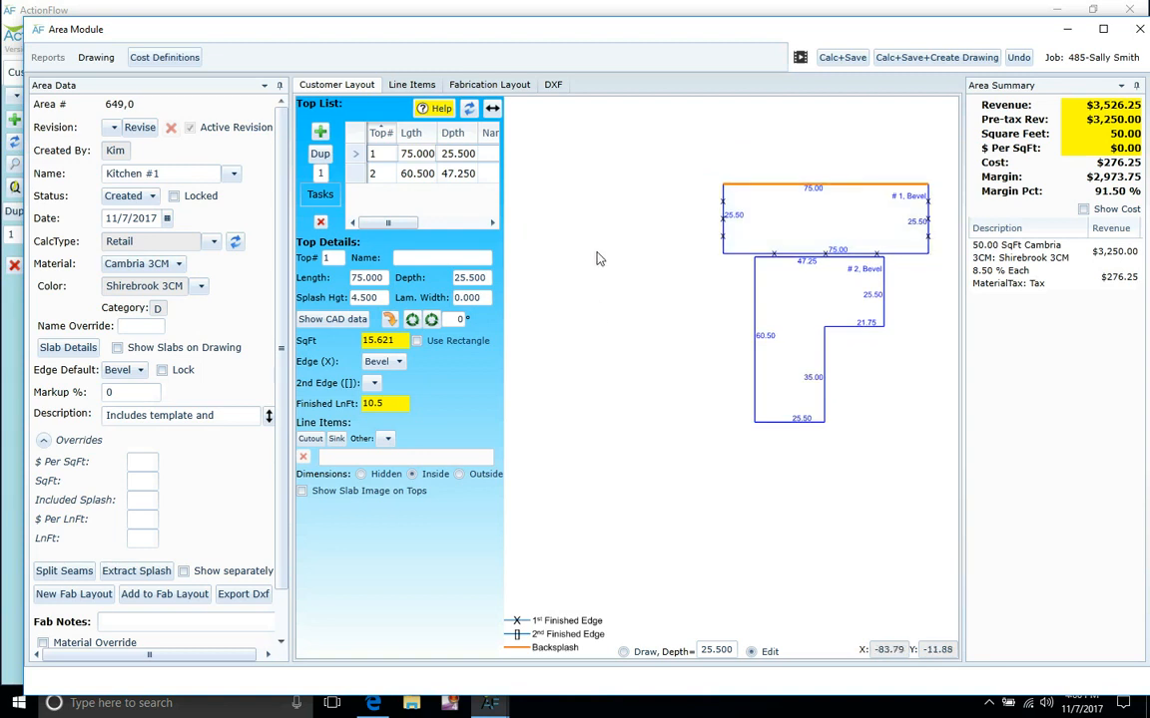
# Add a 90-long top #3 and recalculate to 46.12 SqFt and $3,357.61.
pyautogui.click(319, 133)
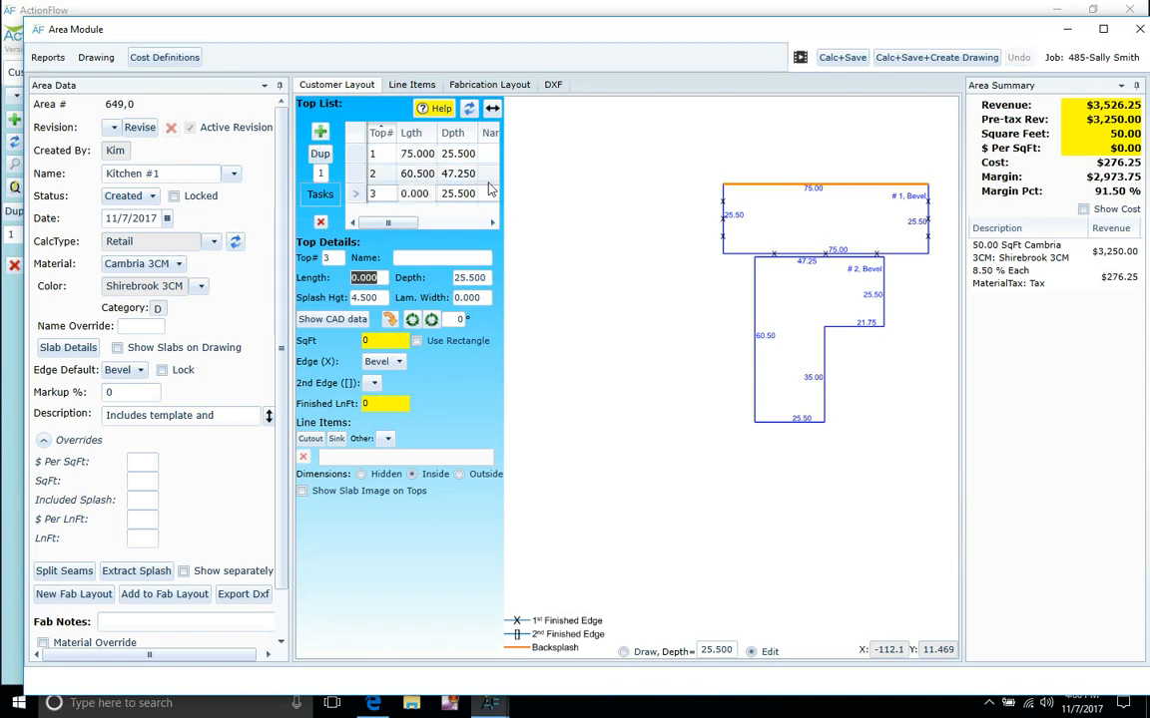
pyautogui.write('90')
pyautogui.press('Return')
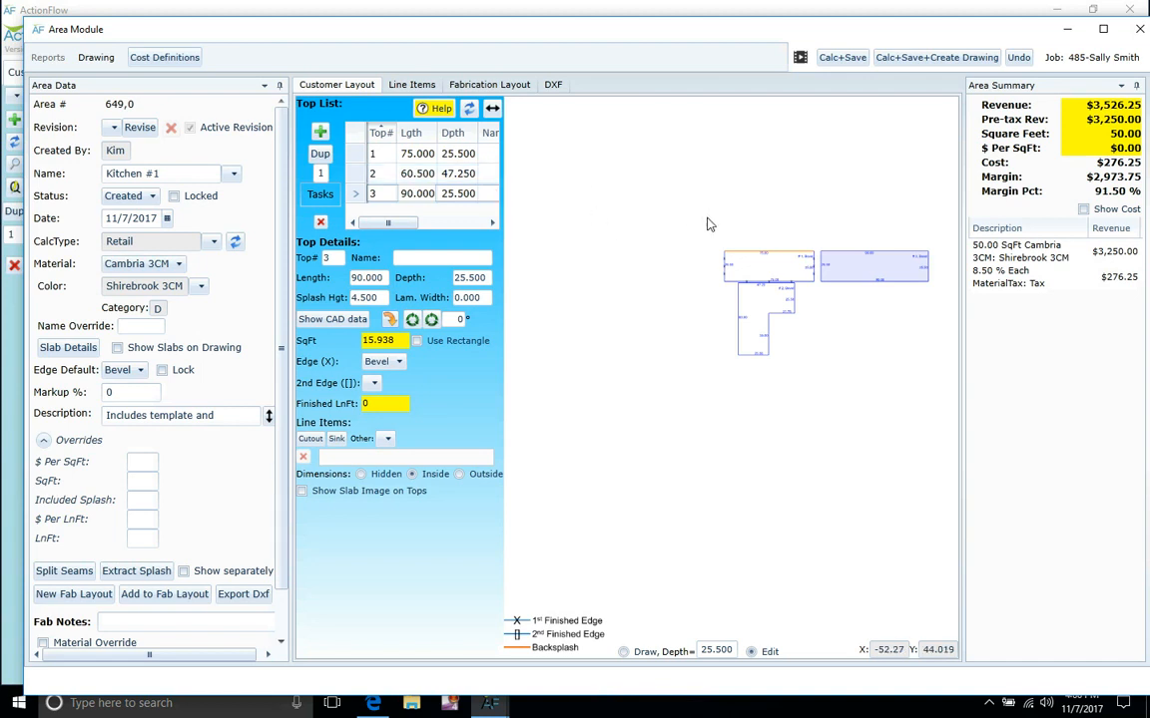
pyautogui.click(469, 110)
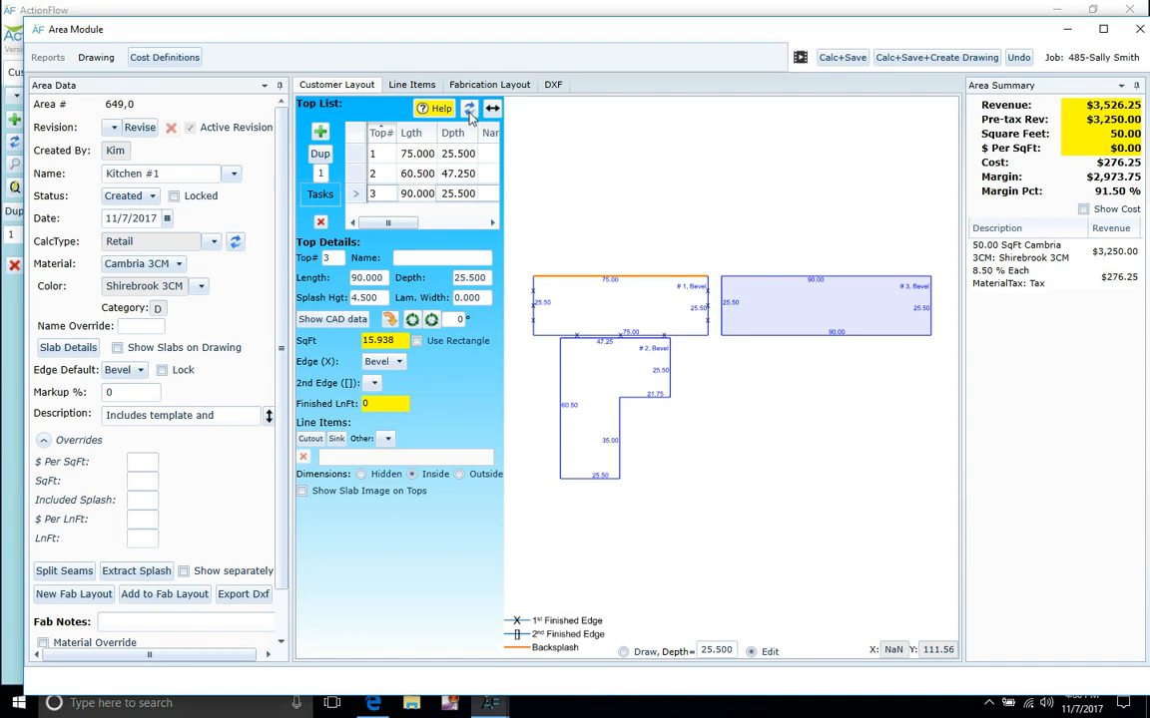
pyautogui.click(841, 62)
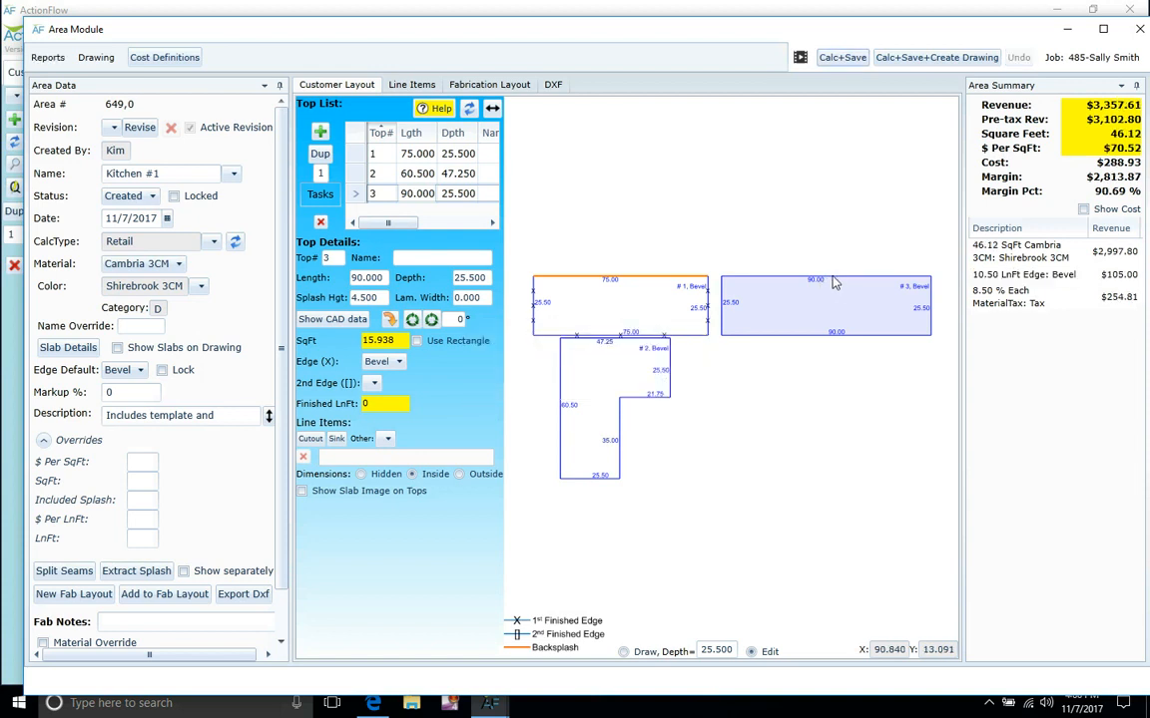
# Give top #3 a backsplash plus finished right and front edges, recalculating to $3,652.04.
pyautogui.click(836, 278)
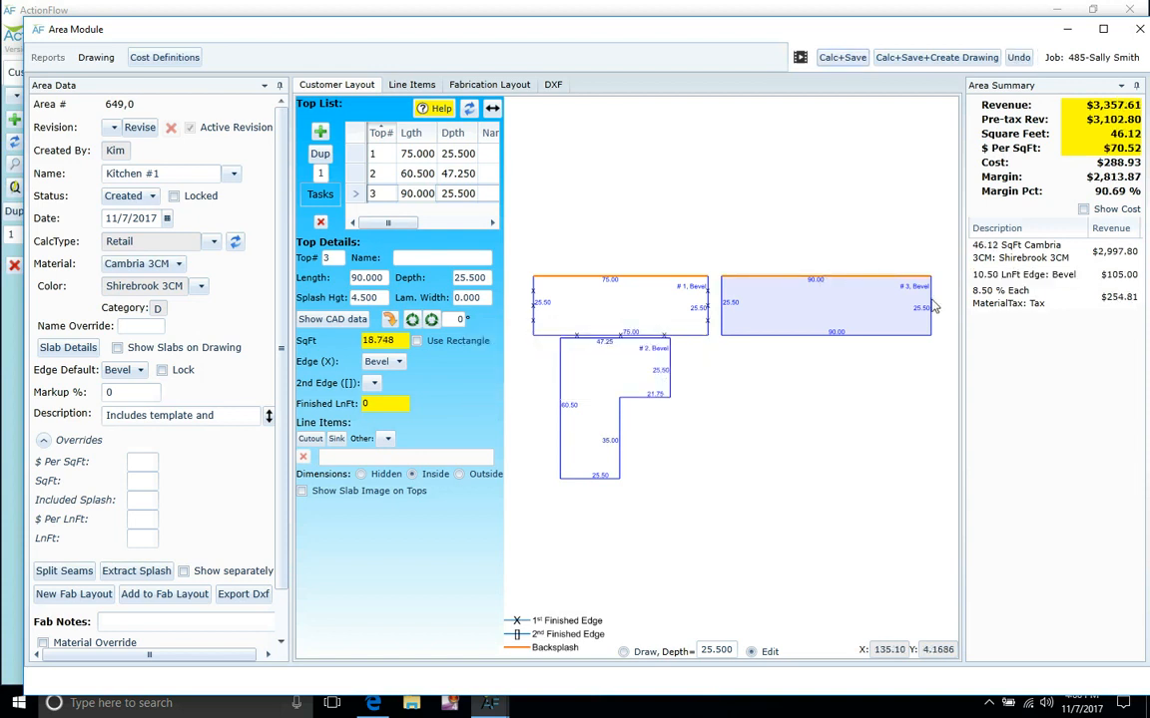
pyautogui.click(931, 310)
pyautogui.click(897, 337)
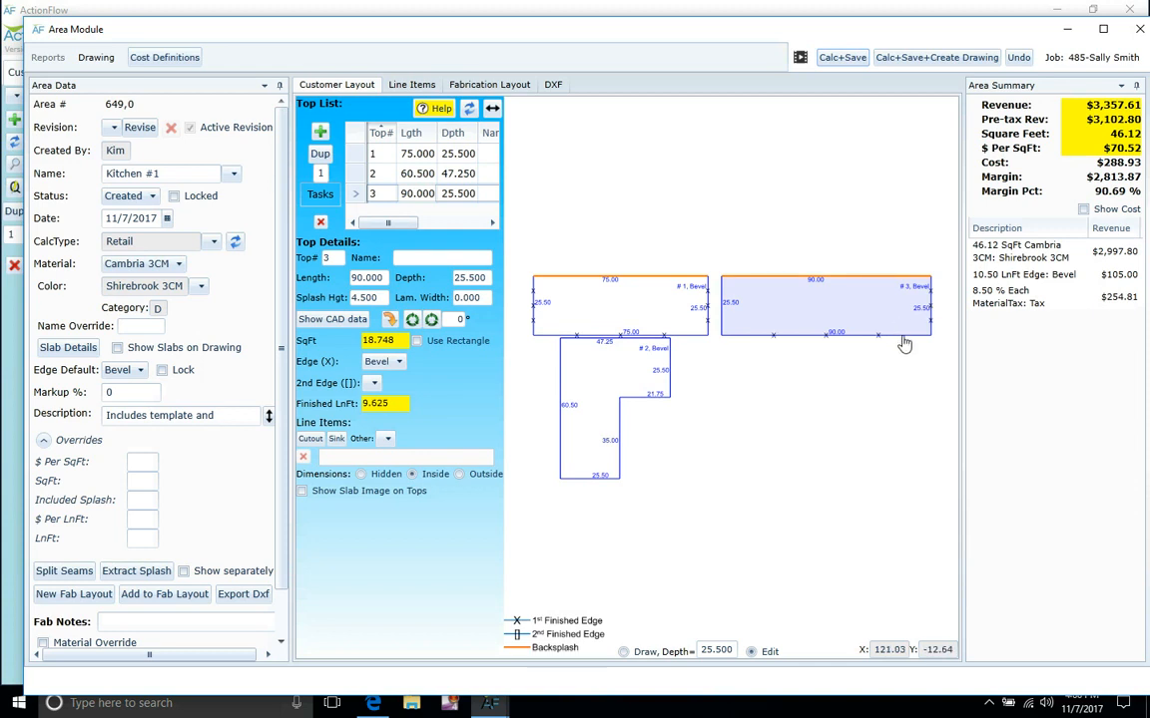
pyautogui.click(860, 60)
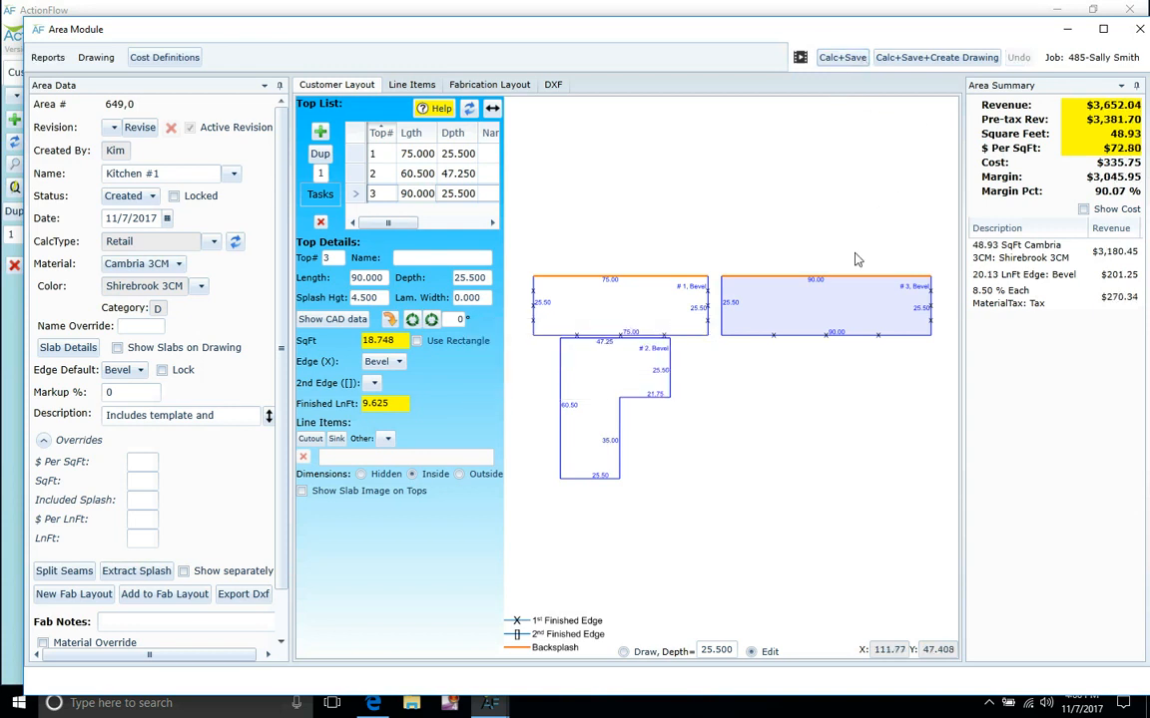
pyautogui.rightClick(846, 304)
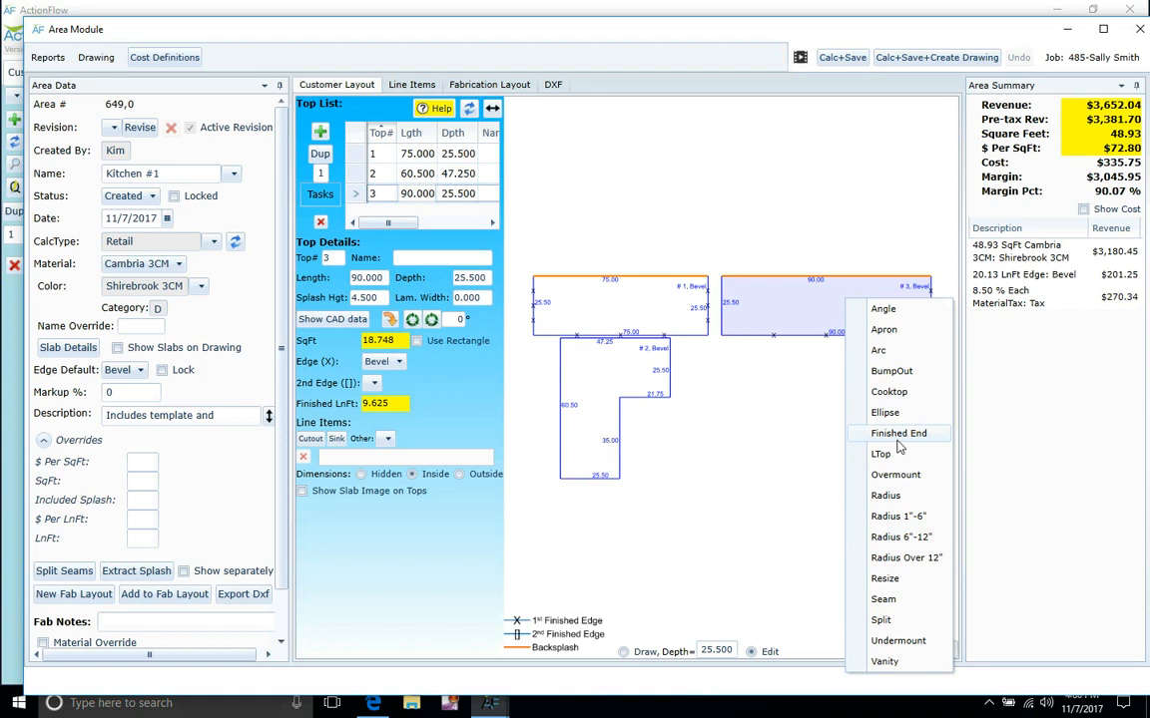
pyautogui.click(794, 444)
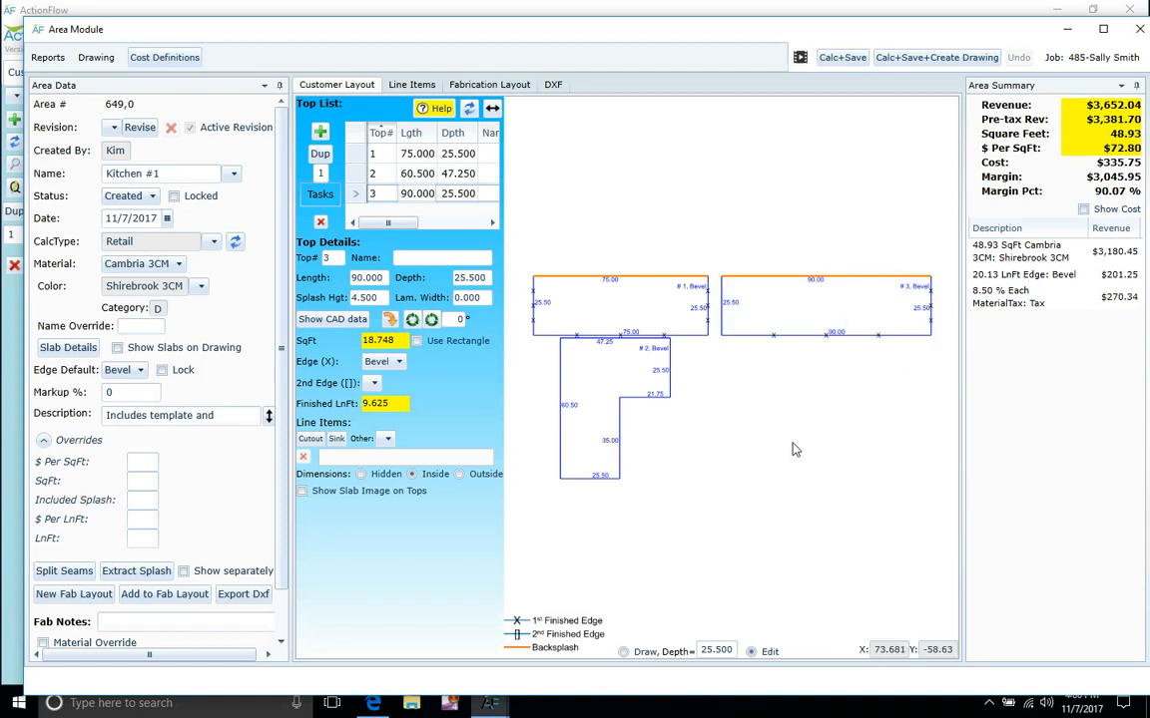
pyautogui.scroll(3, 792, 443)
pyautogui.scroll(-1, 792, 443)
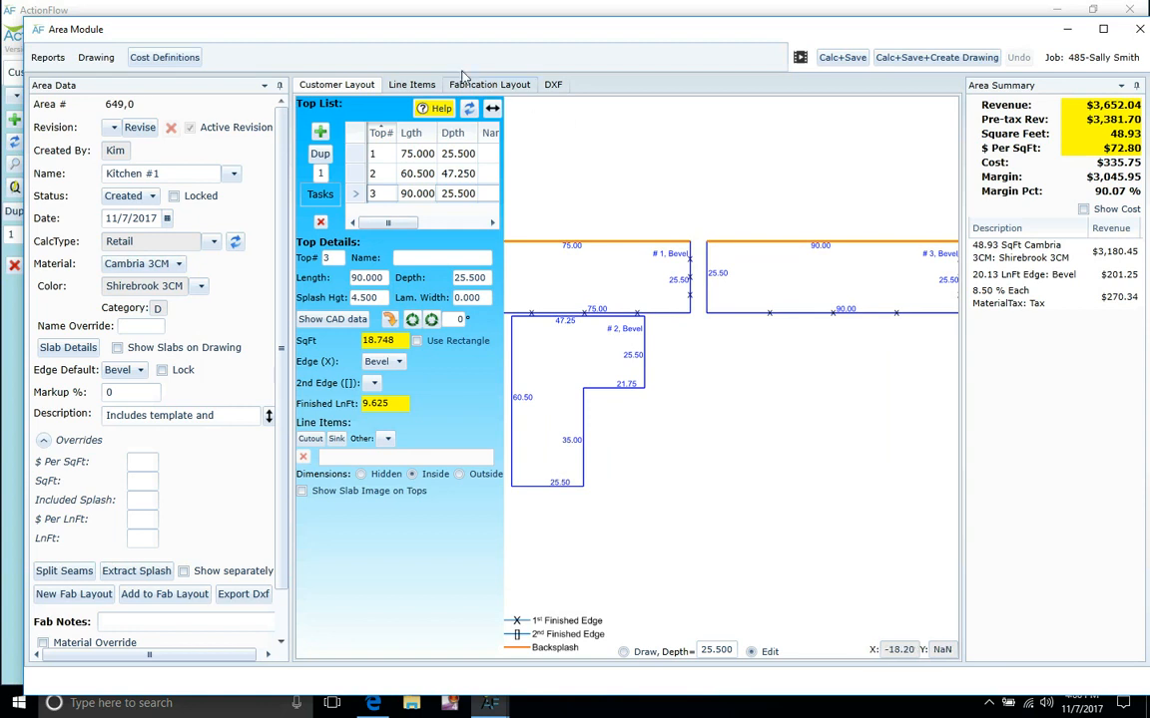
# Add a Tearout: Tile line item, 48.93 SqFt at $8.000, recalculating to $4,043.48.
pyautogui.click(412, 85)
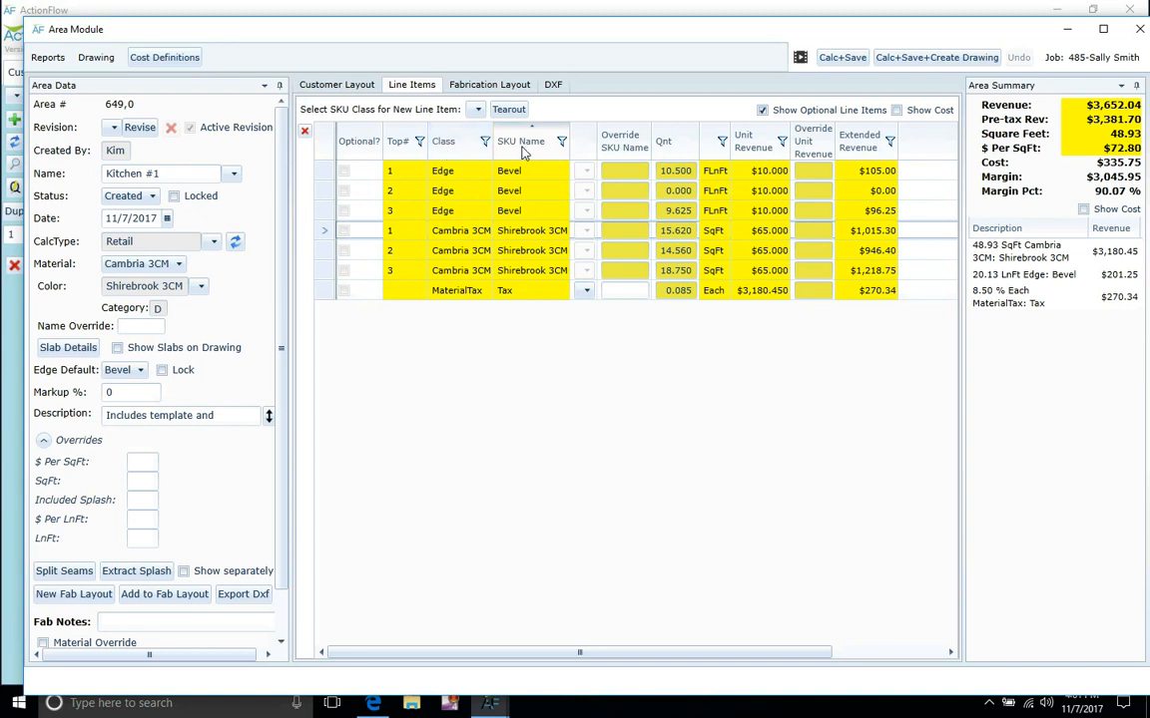
pyautogui.click(478, 110)
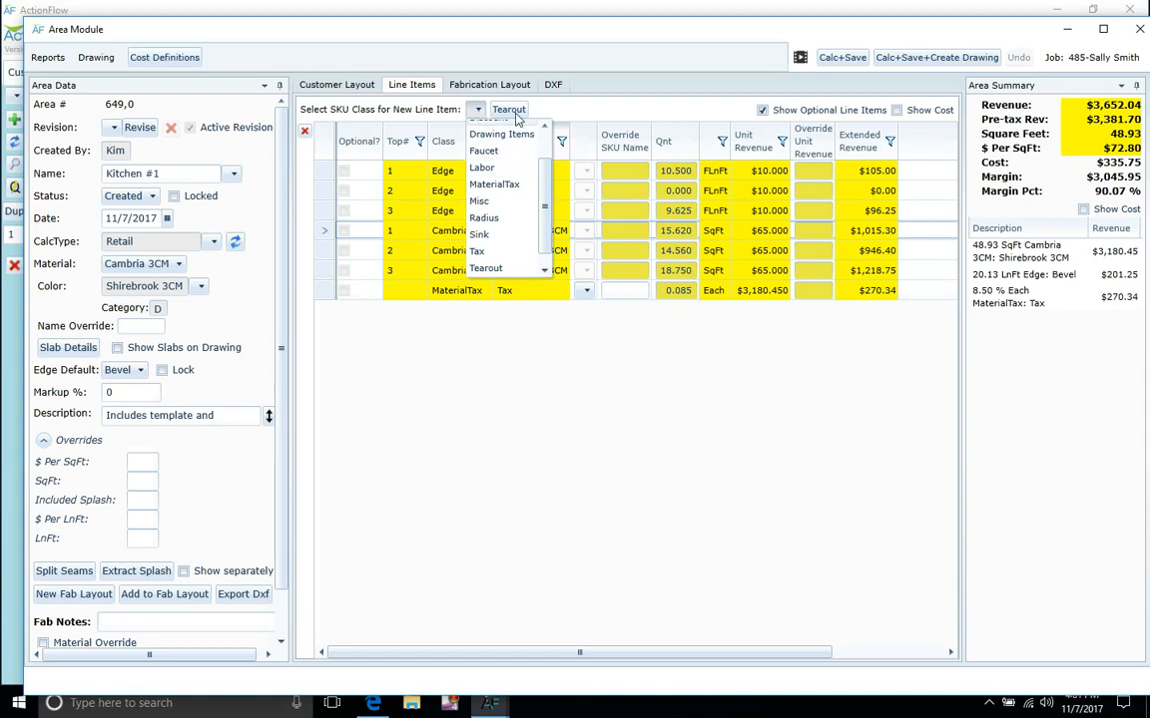
pyautogui.click(498, 270)
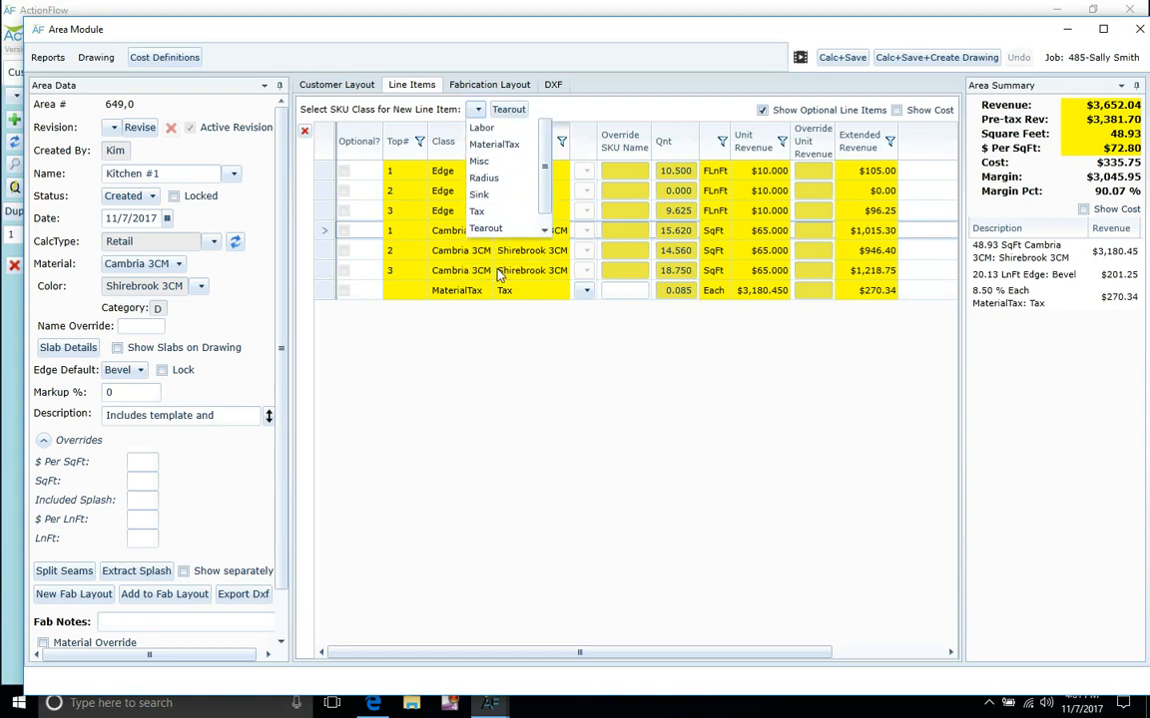
pyautogui.click(471, 112)
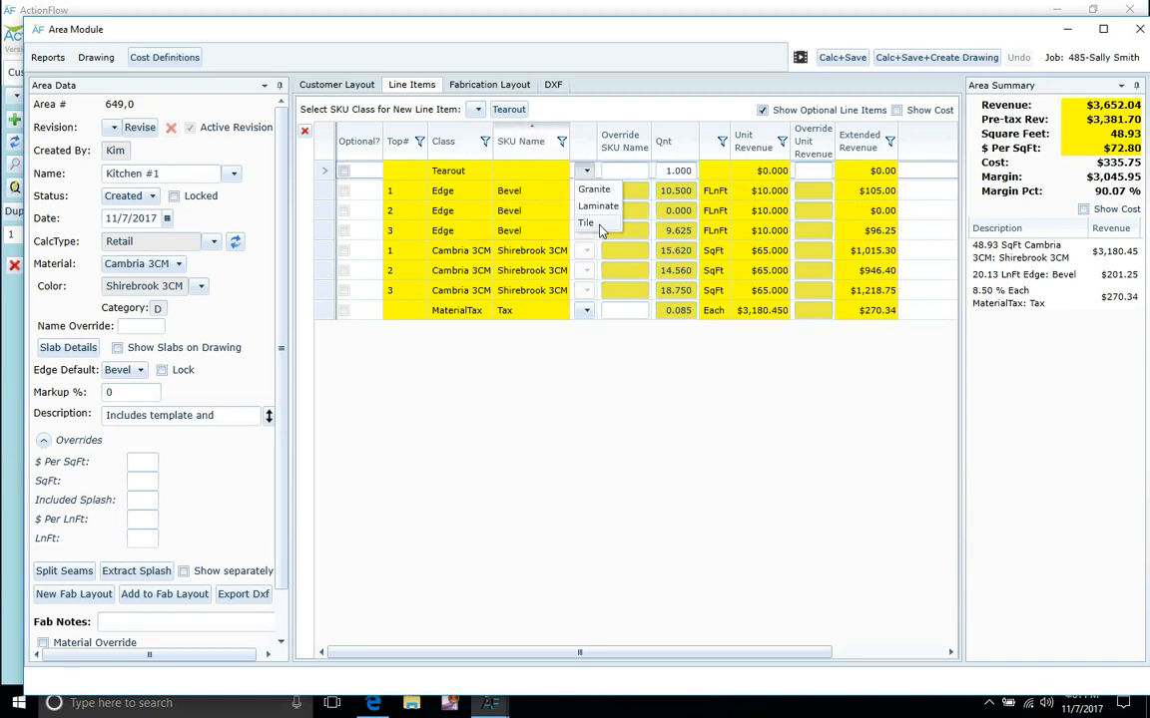
pyautogui.click(588, 224)
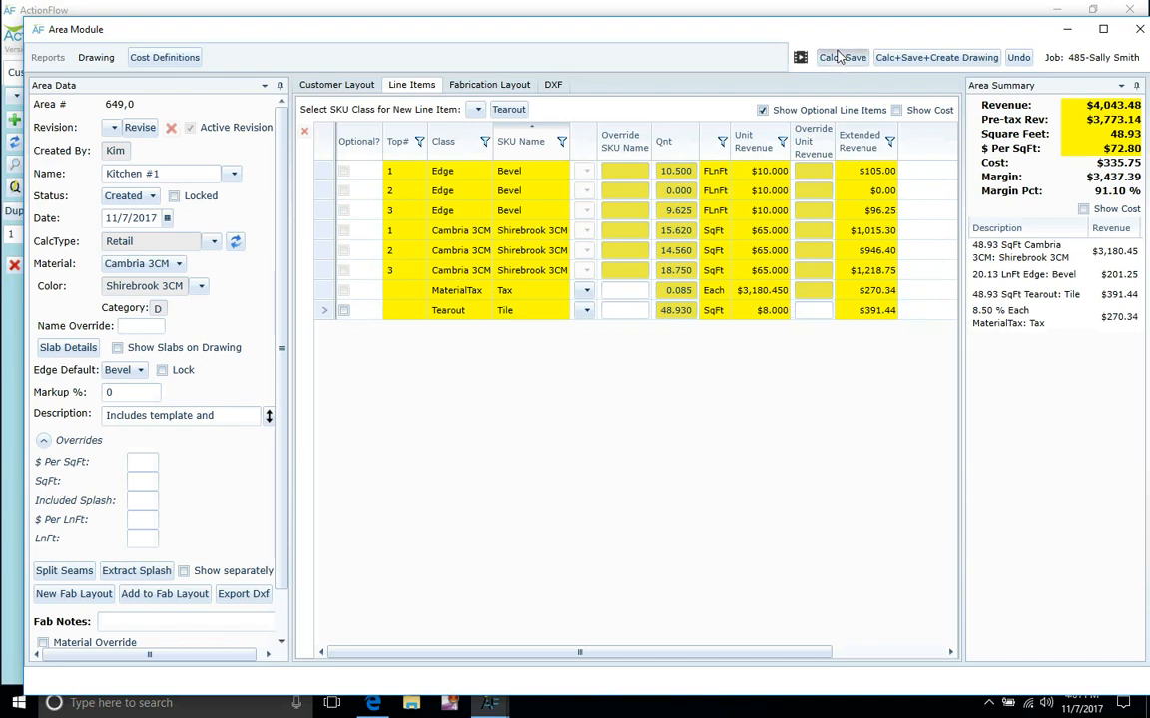
pyautogui.click(838, 56)
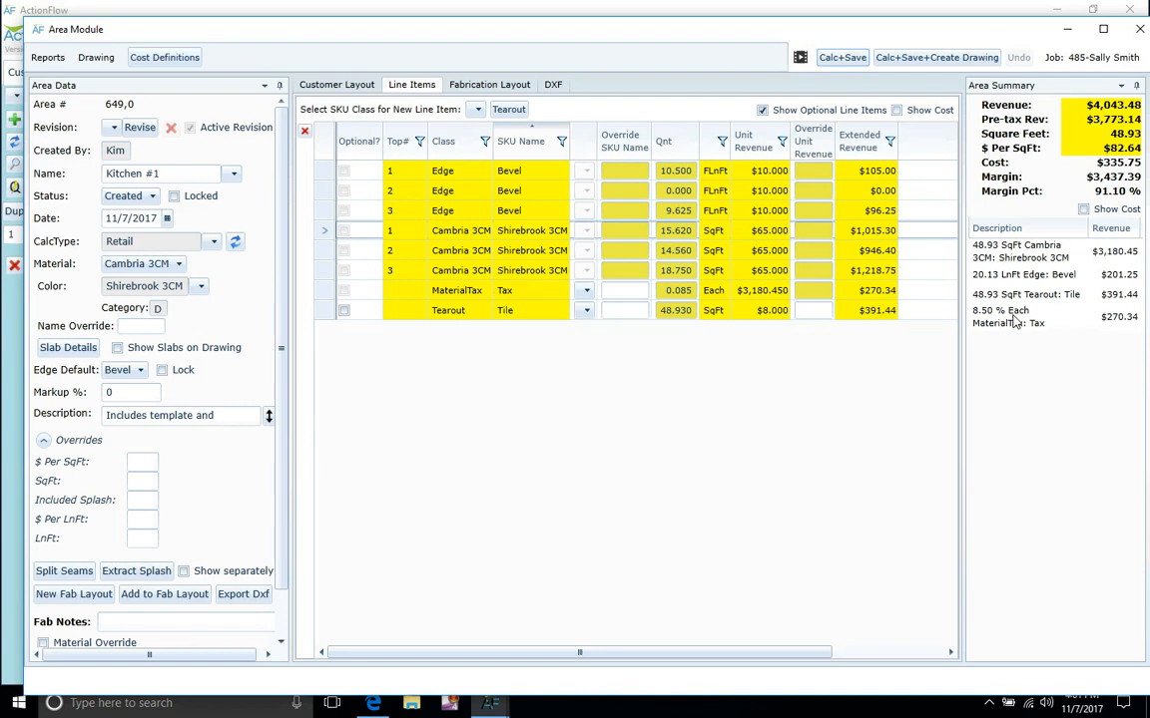
# Show the customer layout drawing of the three countertops, checking the line-item grid in between.
pyautogui.click(351, 90)
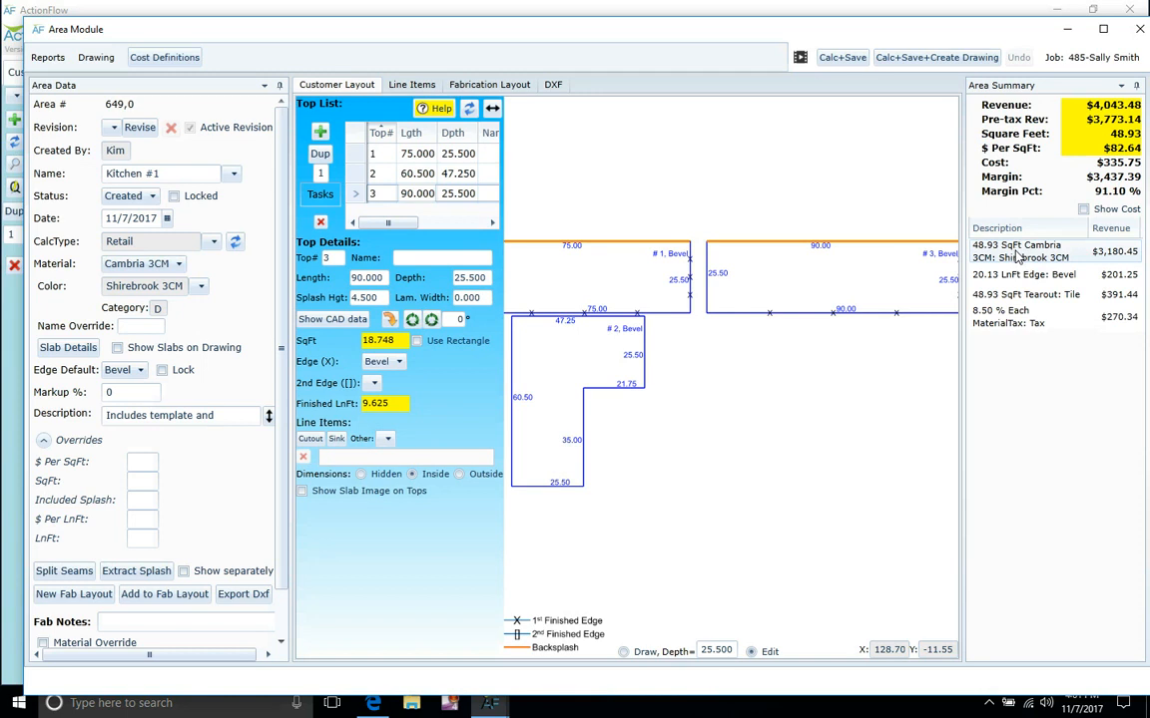
pyautogui.click(413, 88)
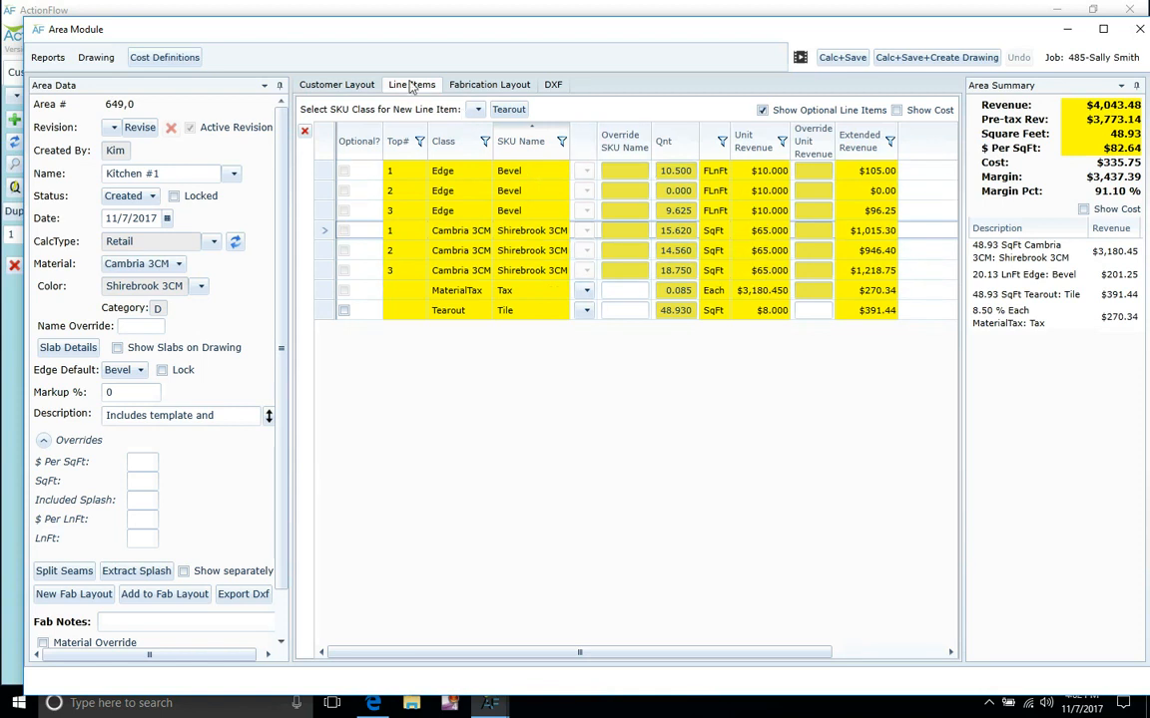
pyautogui.click(322, 84)
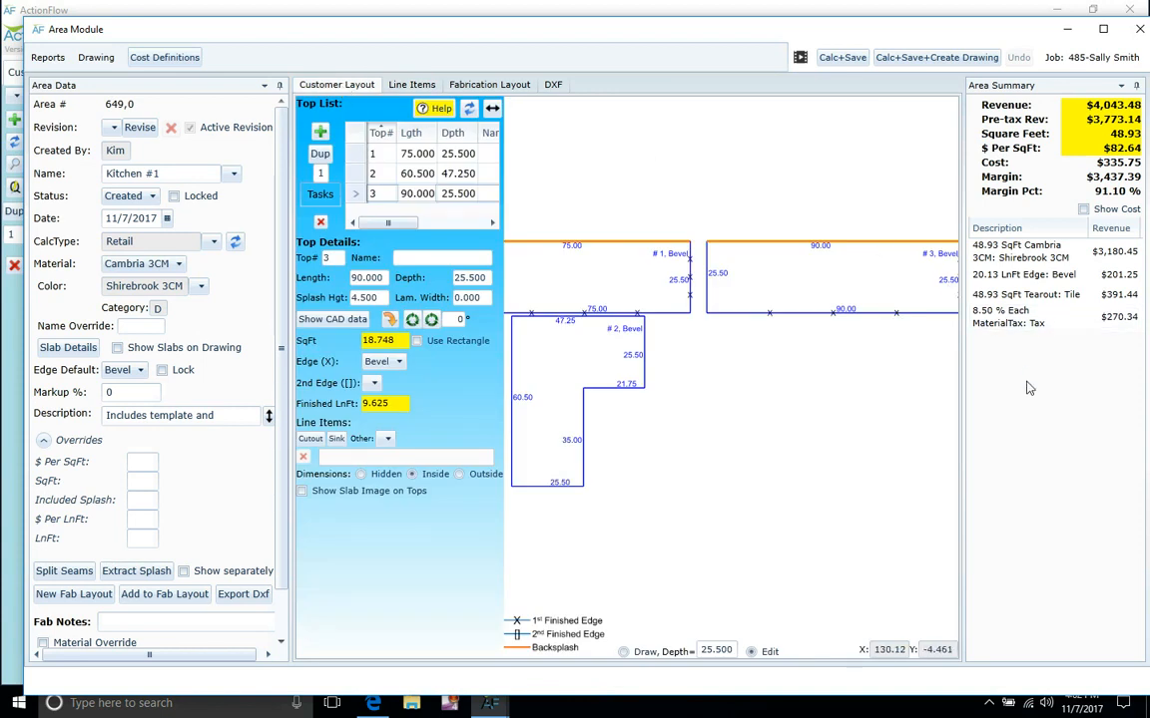
# Set the material to Granite 3CM, colour Raja Pink 3CM, collapse Overrides, and open Slab Details.
pyautogui.click(177, 265)
pyautogui.click(160, 301)
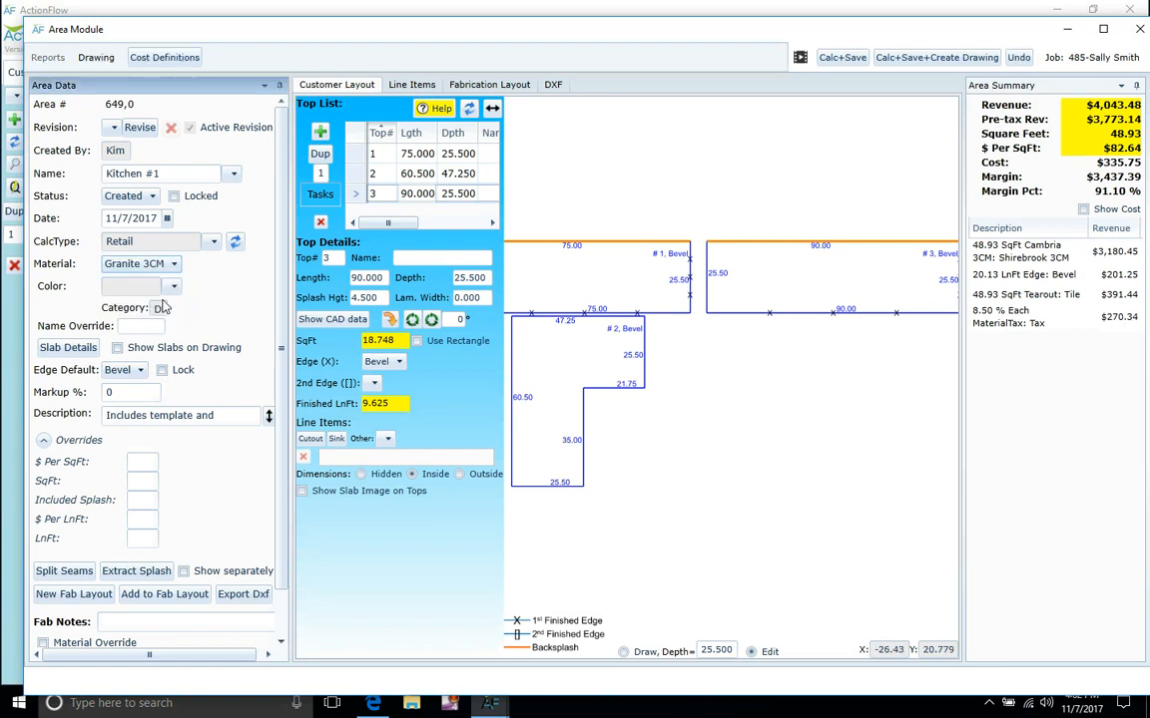
pyautogui.click(158, 286)
pyautogui.scroll(-3, 216, 429)
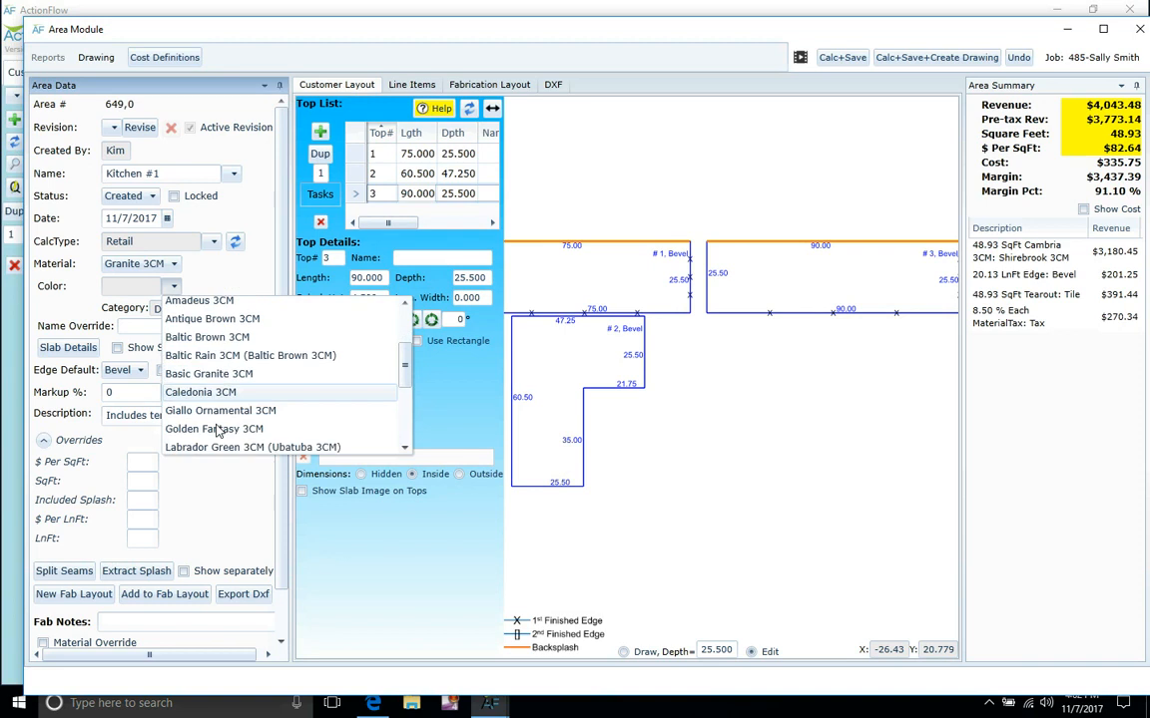
pyautogui.scroll(-3, 217, 429)
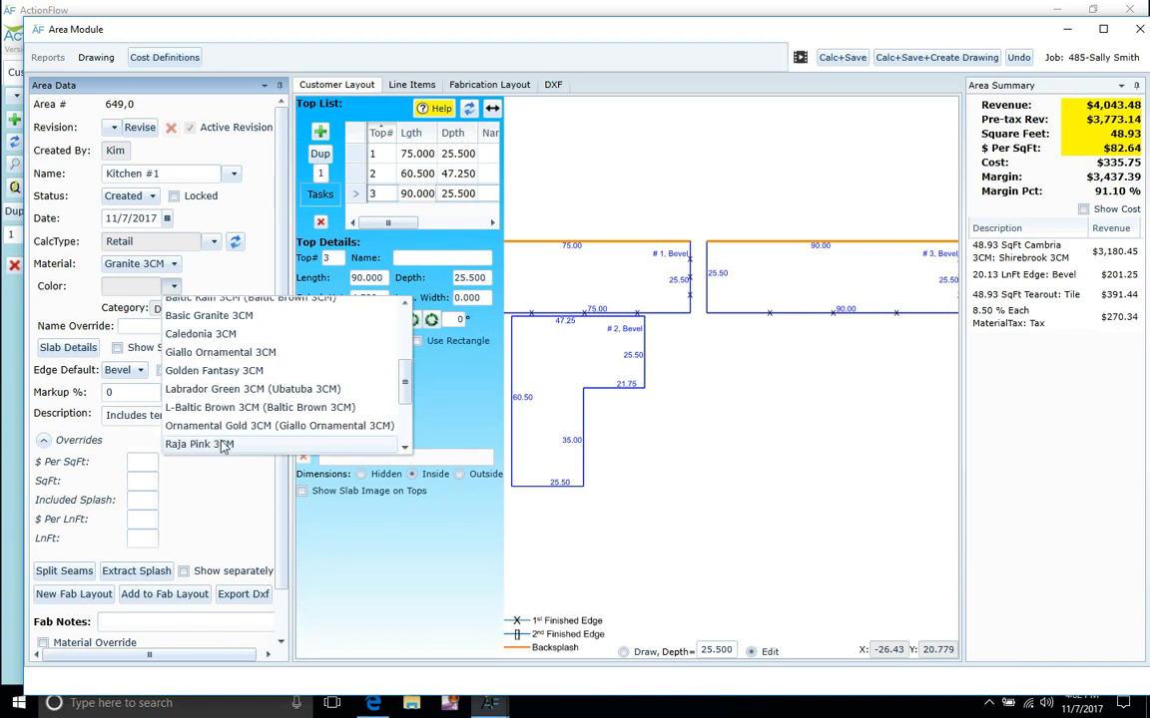
pyautogui.click(221, 441)
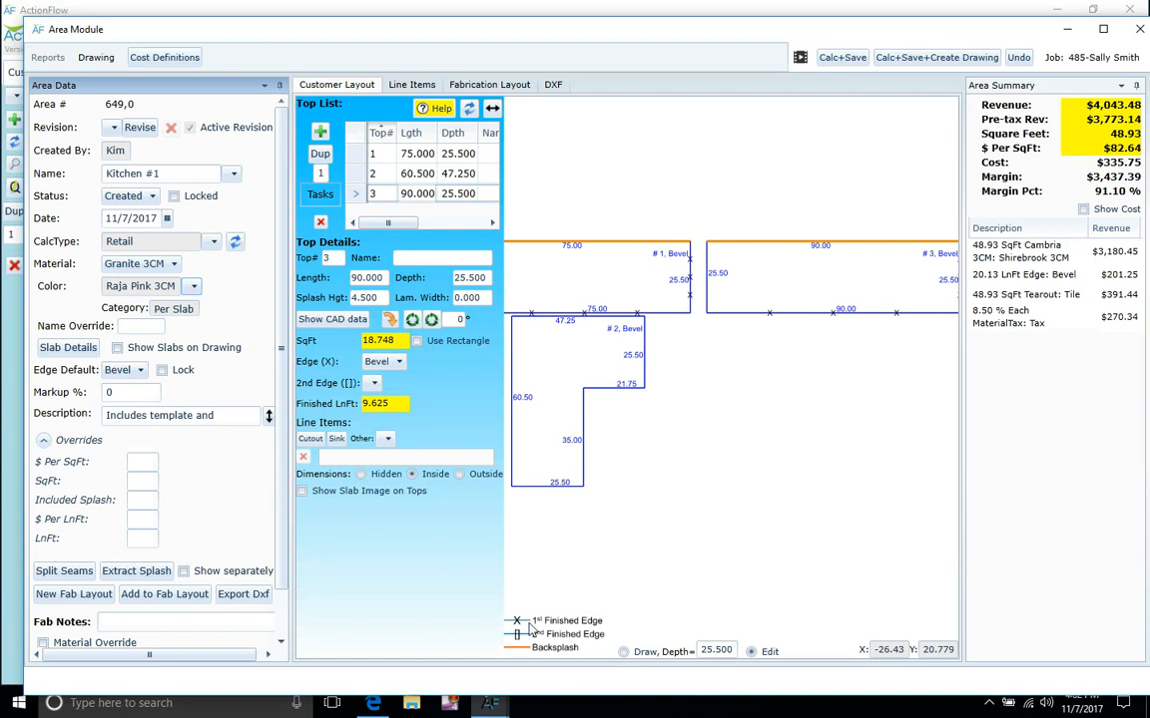
pyautogui.click(44, 441)
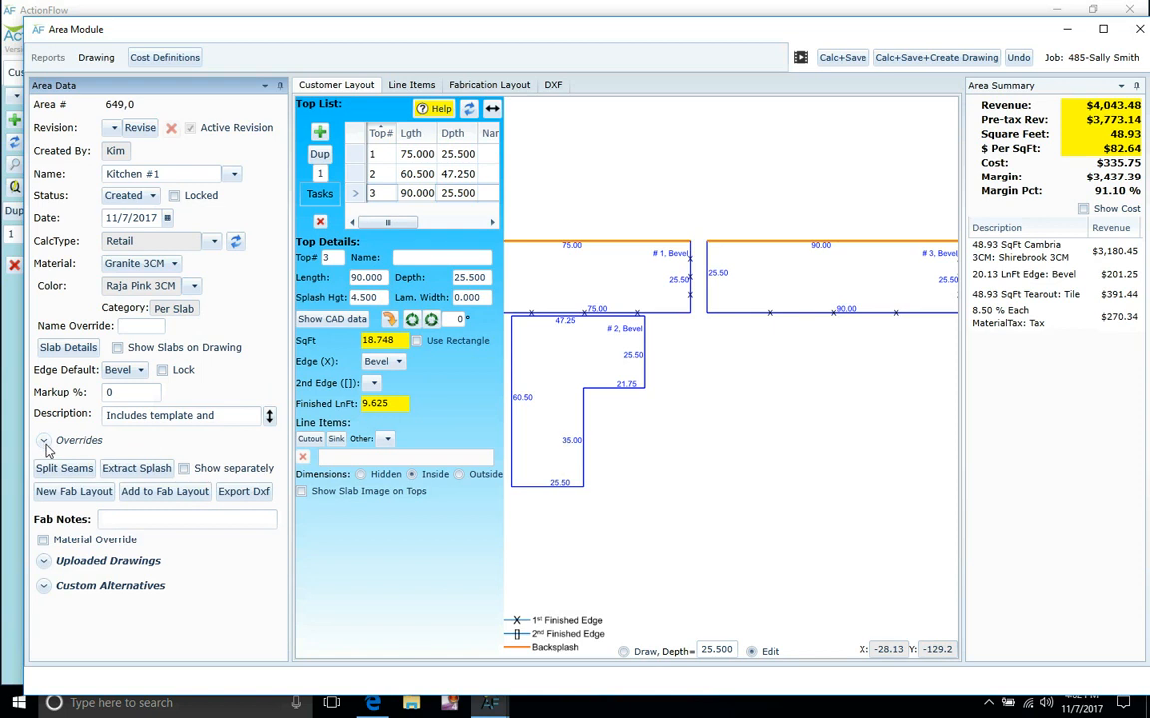
pyautogui.click(70, 352)
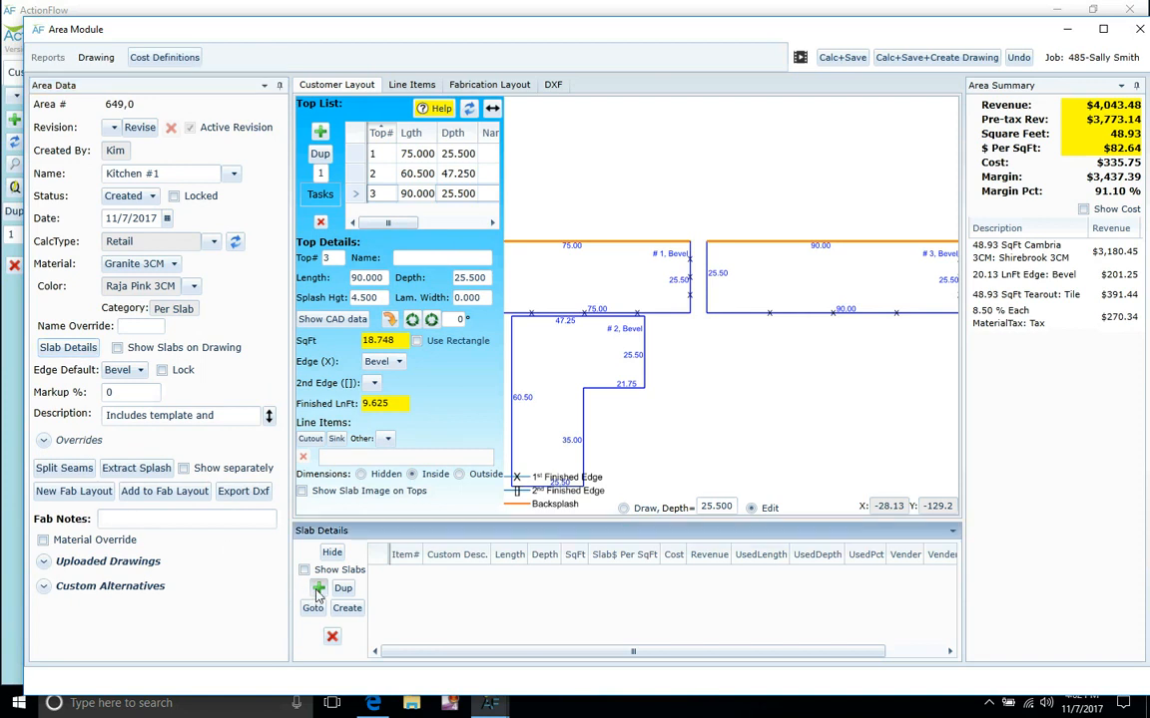
# Add a 130-long slab with $1,050.00 revenue and duplicate it into two identical slabs.
pyautogui.click(319, 589)
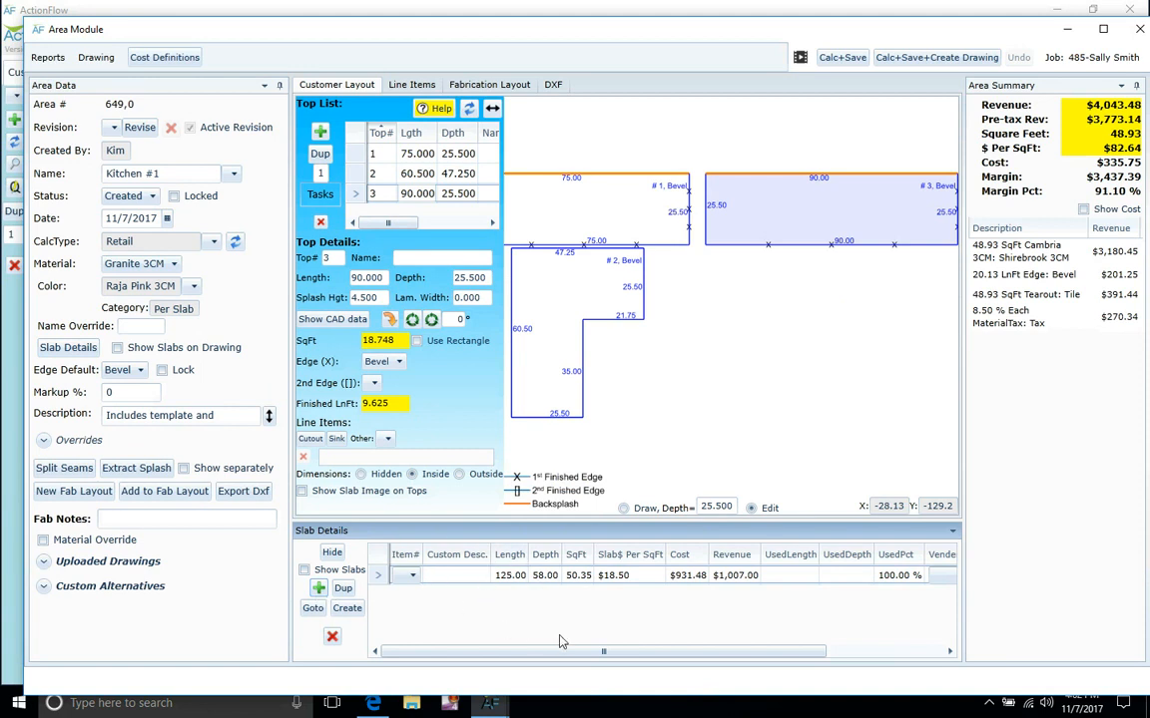
pyautogui.click(511, 575)
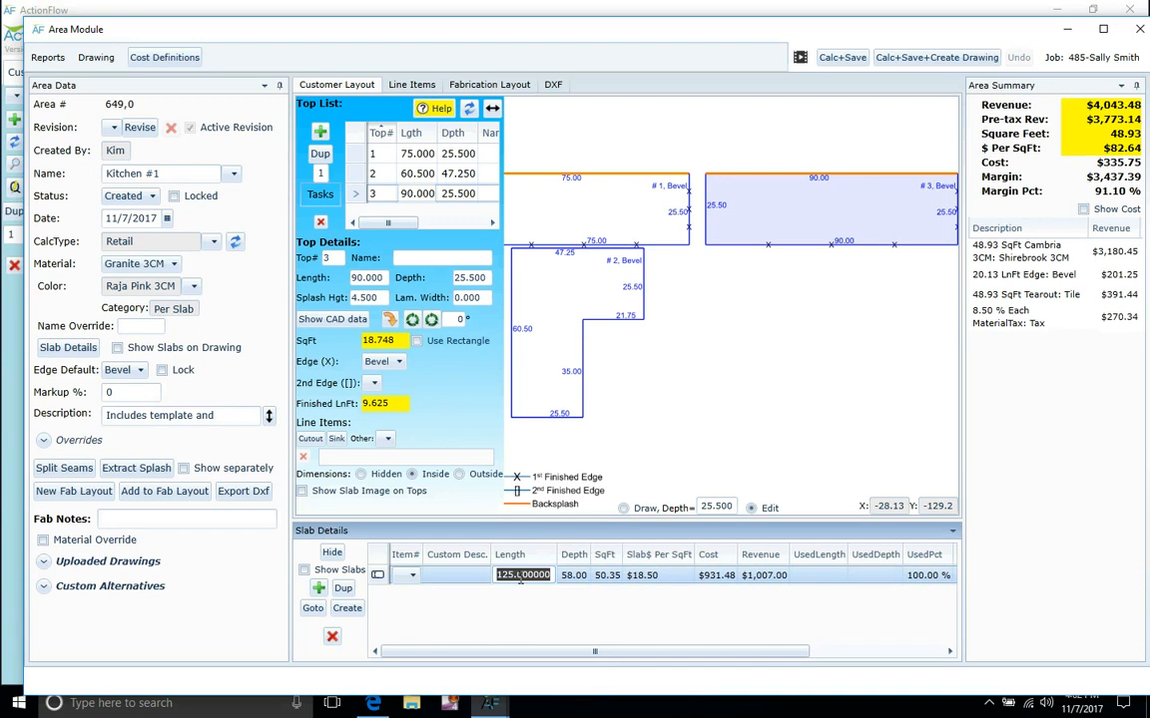
pyautogui.write('130')
pyautogui.press('Tab')
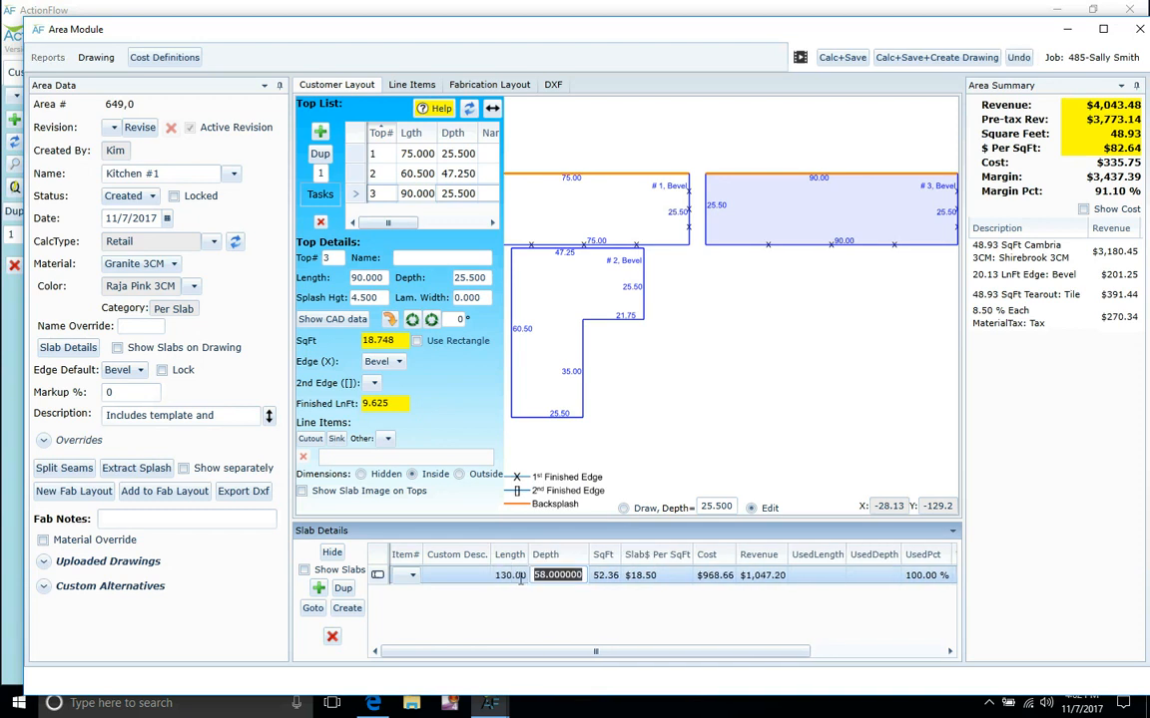
pyautogui.click(759, 576)
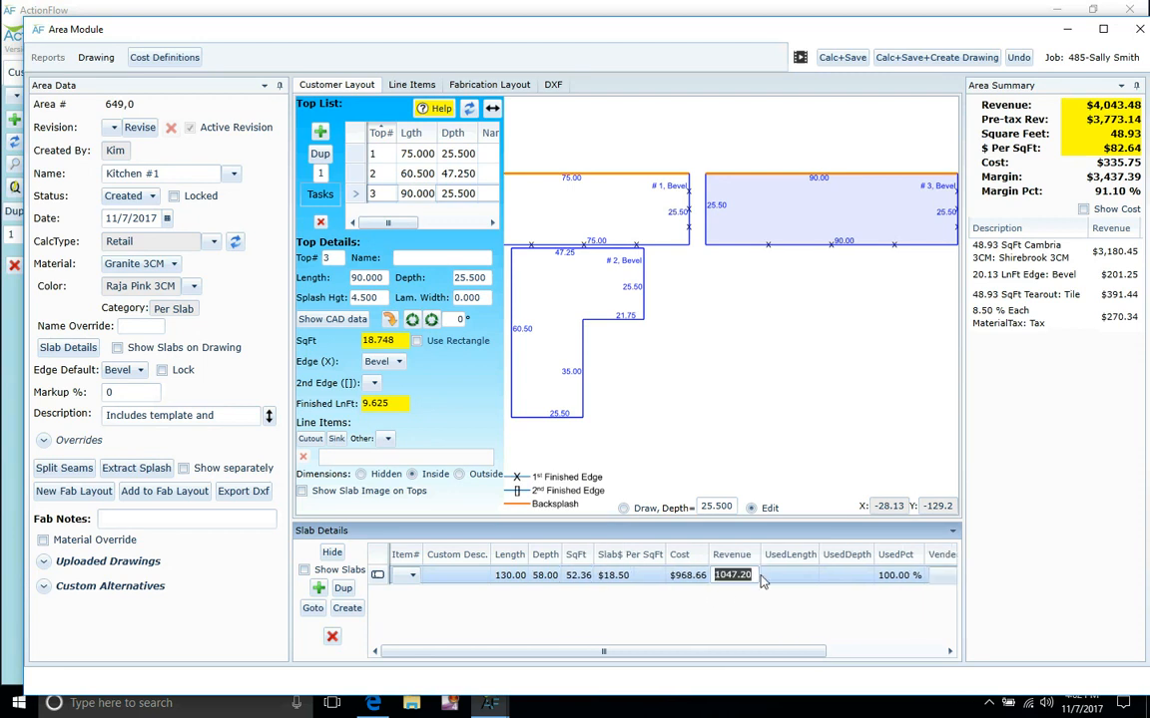
pyautogui.write('1050')
pyautogui.press('Tab')
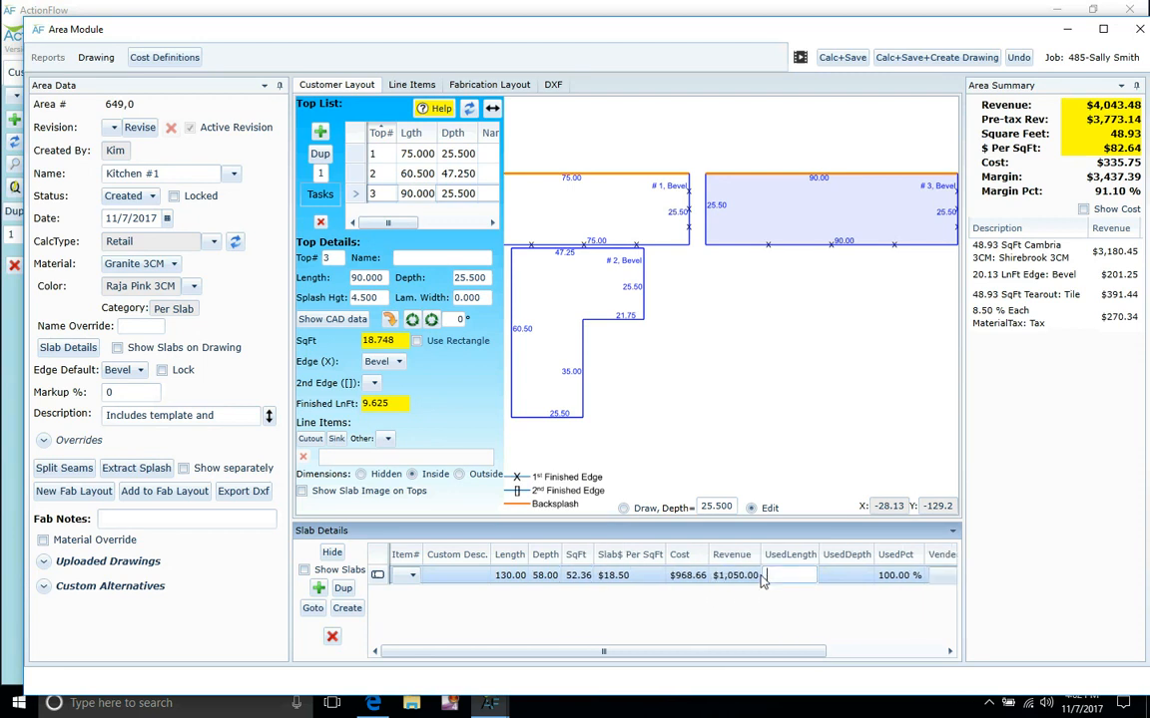
pyautogui.click(344, 591)
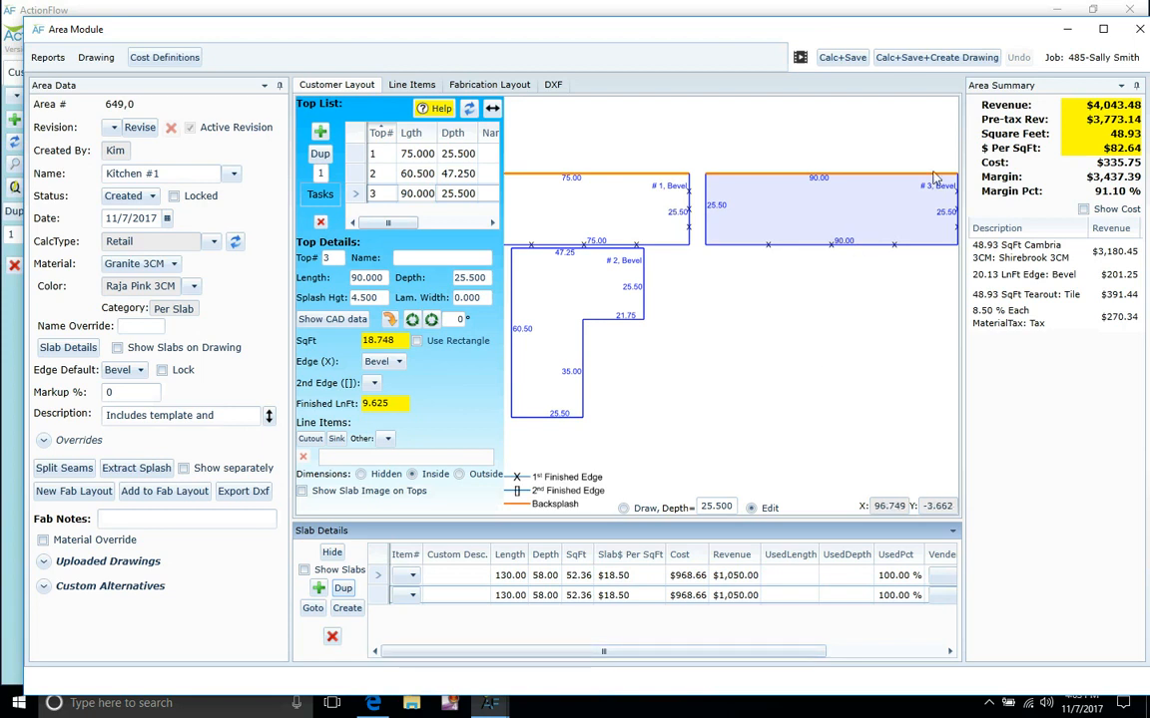
# Recalculate and save the quote, now $3,849.79 with 2.00 Raja Pink slabs, then view the layout.
pyautogui.click(856, 58)
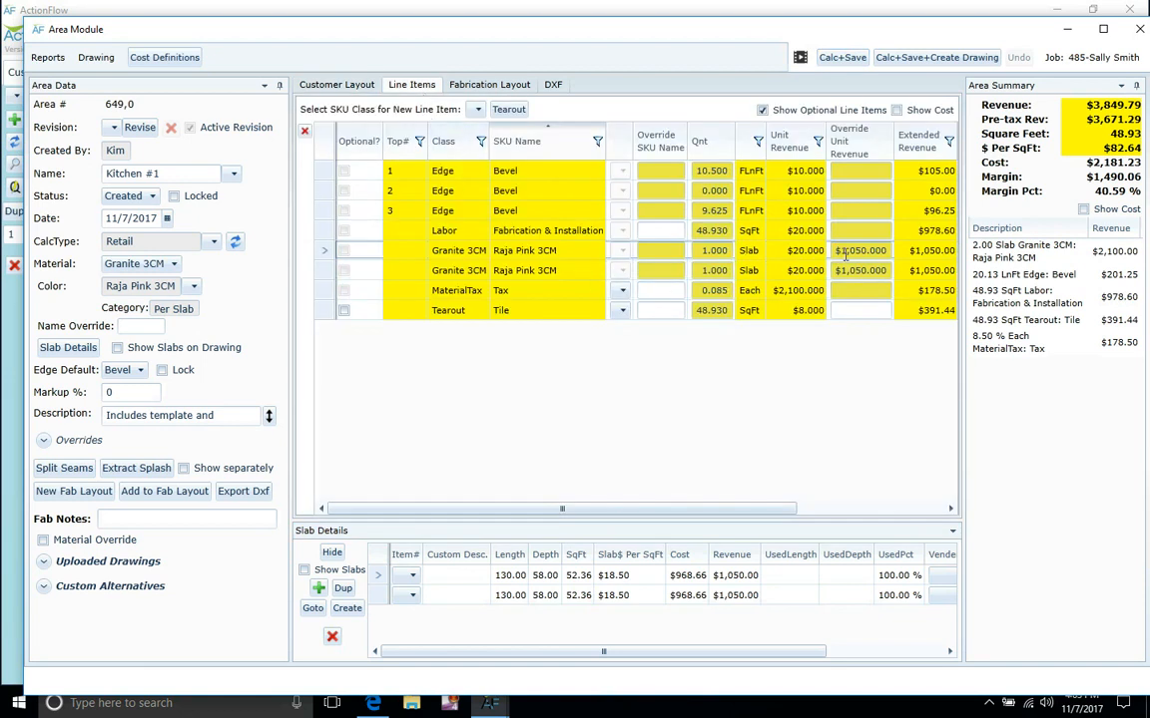
pyautogui.click(361, 88)
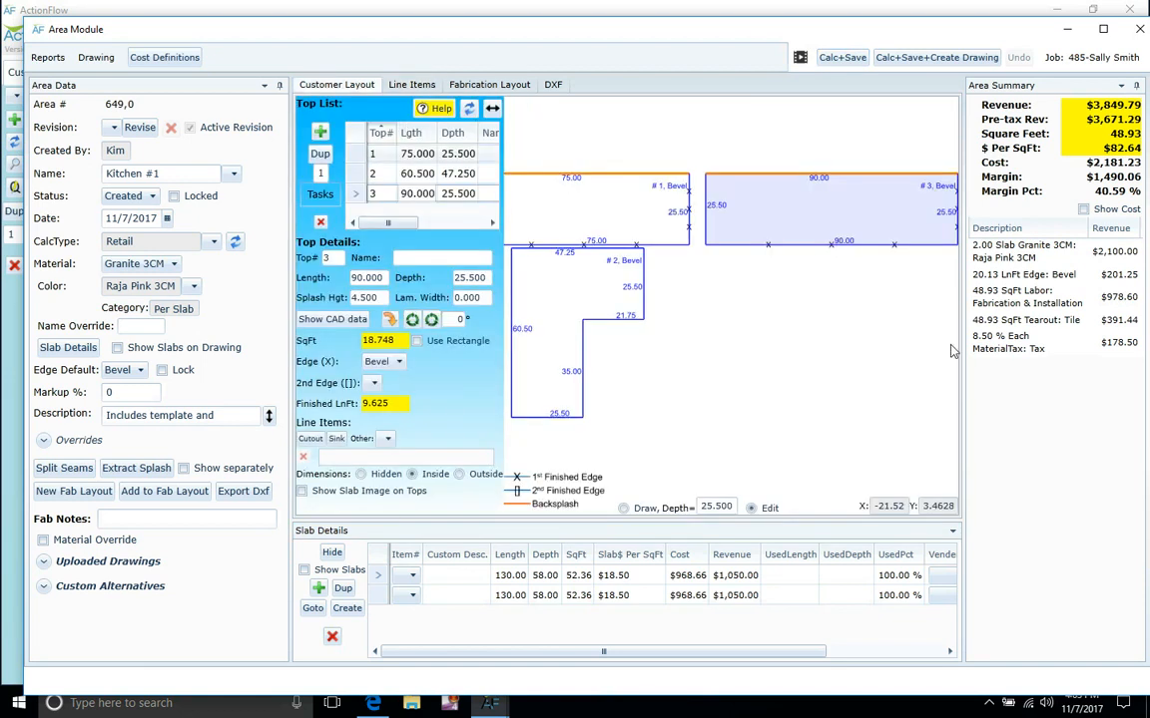